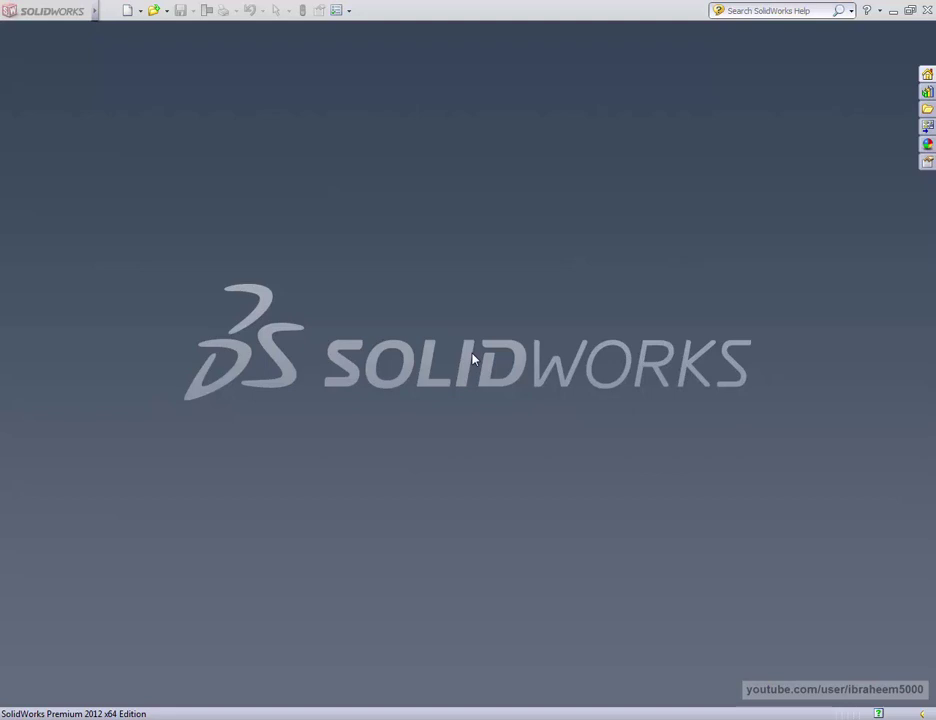
- Create a new part and start an extruded boss sketch on the Top Plane
left_click(127, 10)
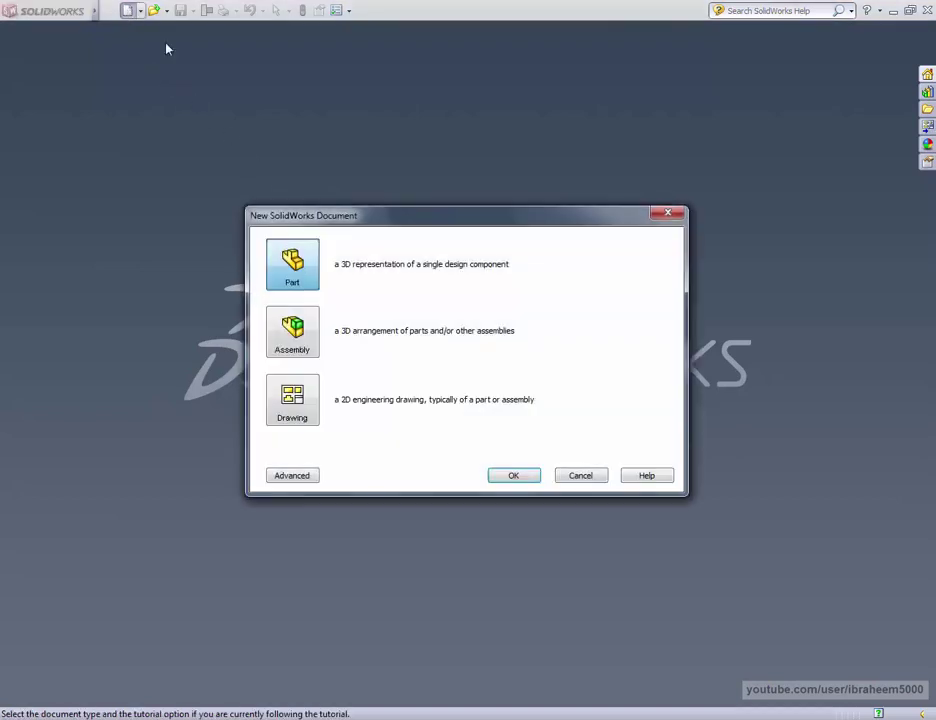
left_click(511, 477)
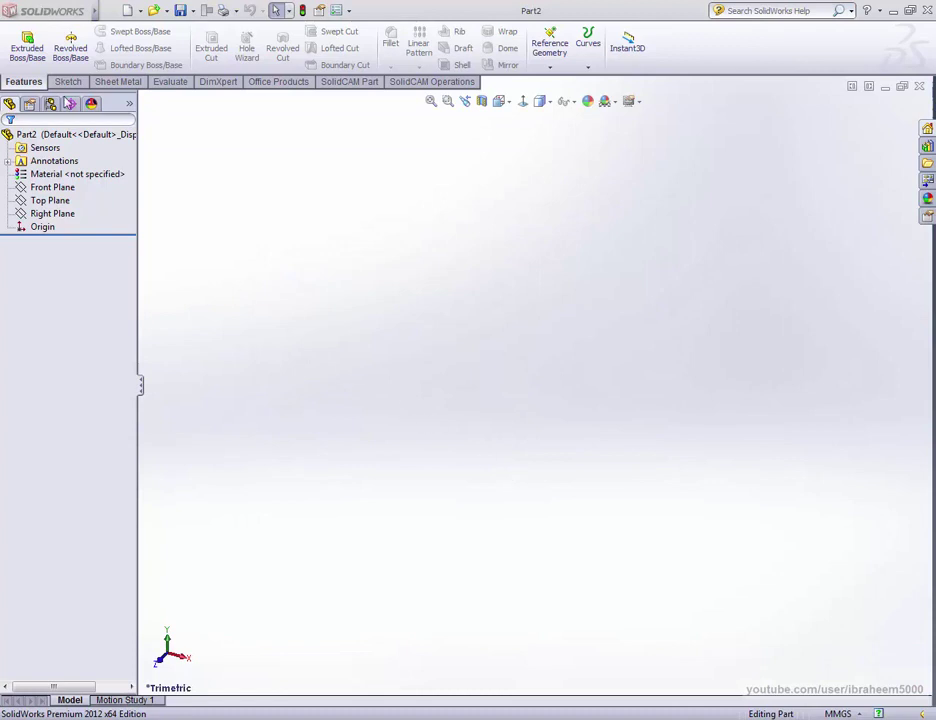
left_click(28, 50)
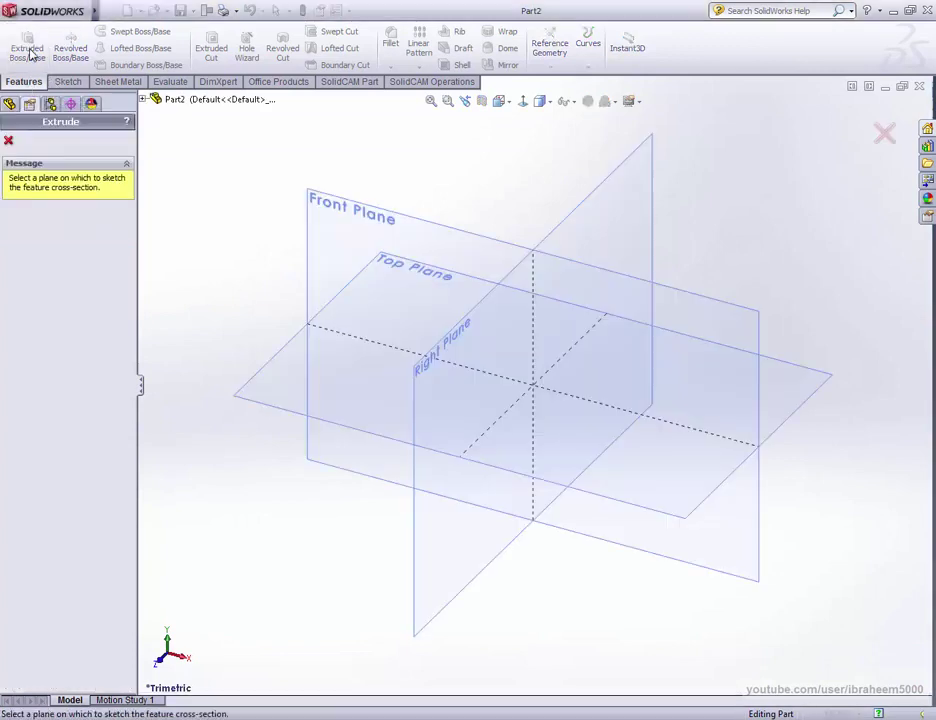
left_click(790, 393)
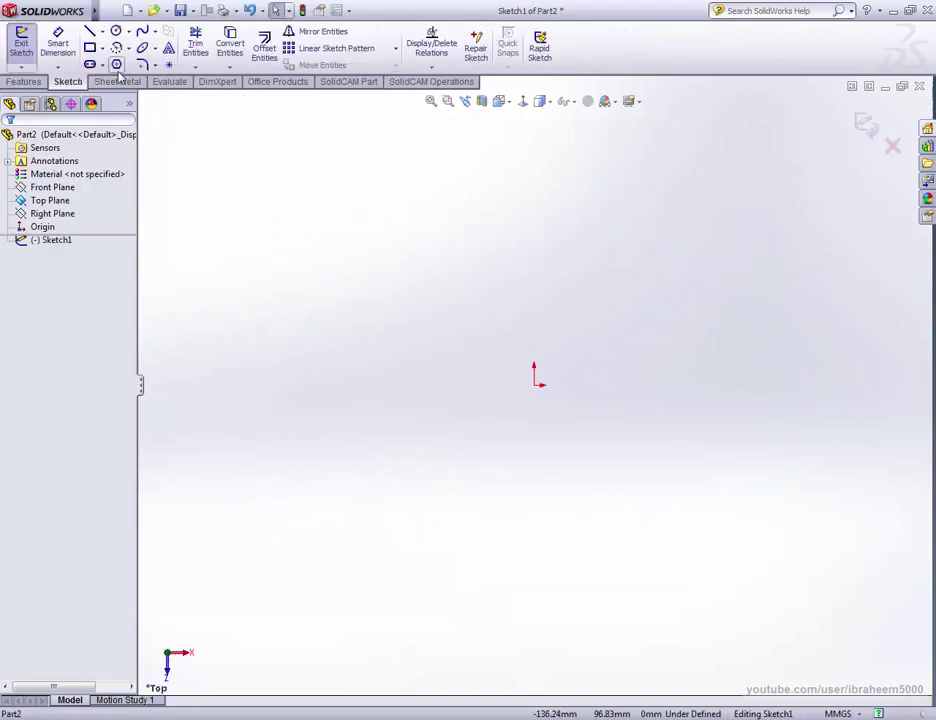
- Draw a hexagon centred on the origin and dimension its inscribed circle to 14 mm
left_click(116, 64)
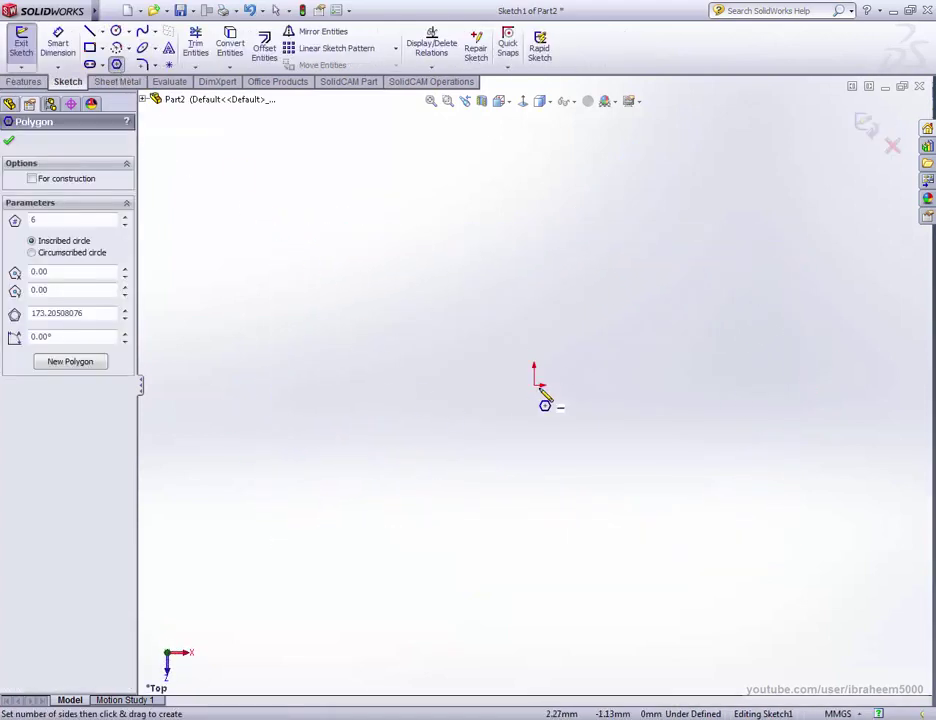
left_click_drag(535, 385, 614, 386)
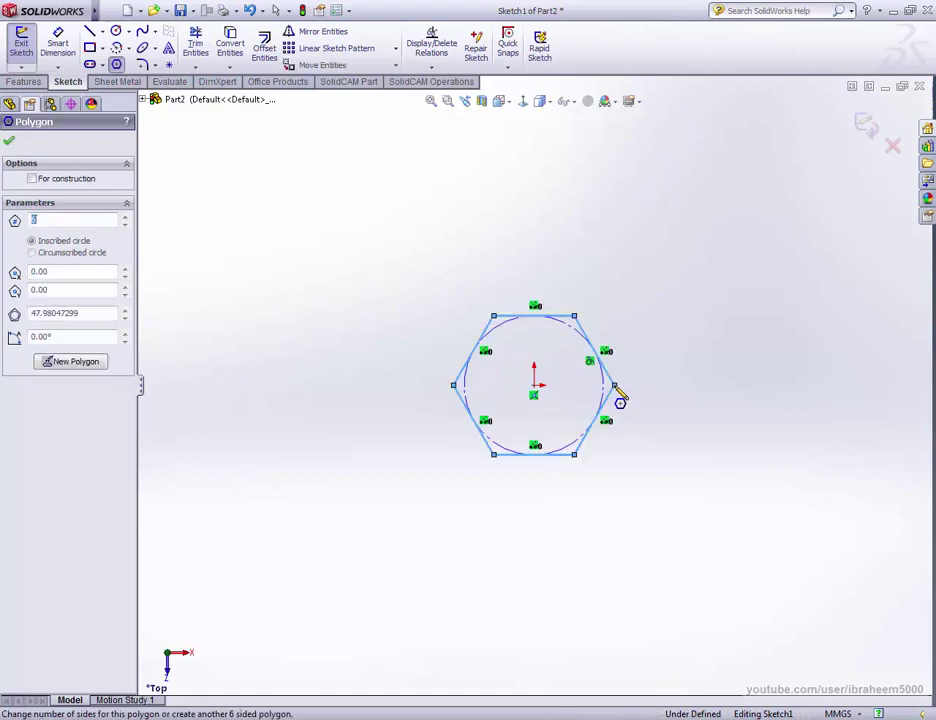
left_click(58, 45)
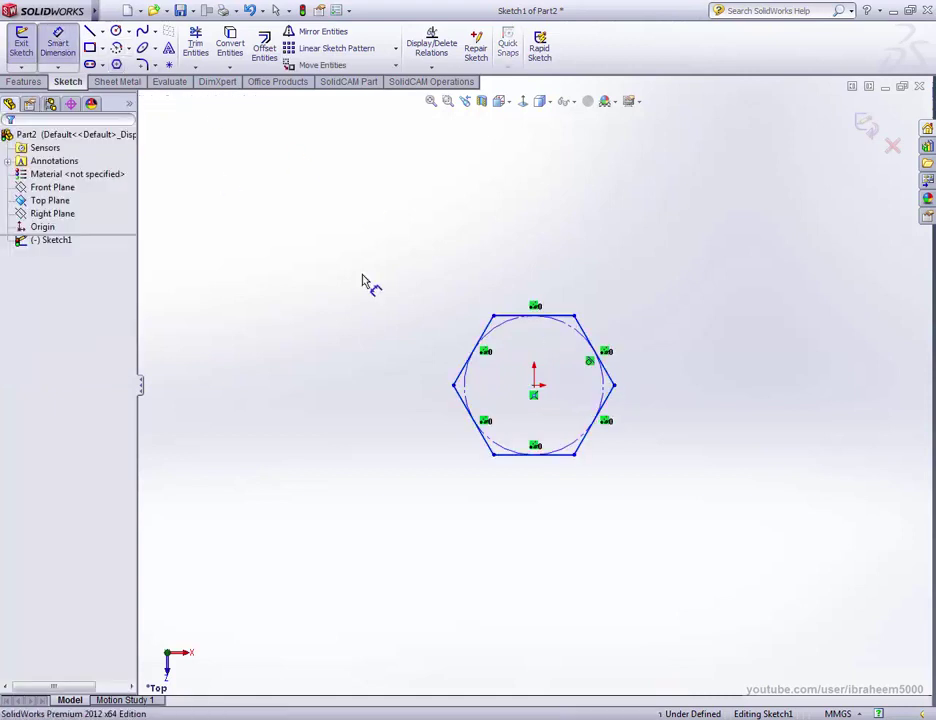
left_click(603, 390)
left_click(652, 391)
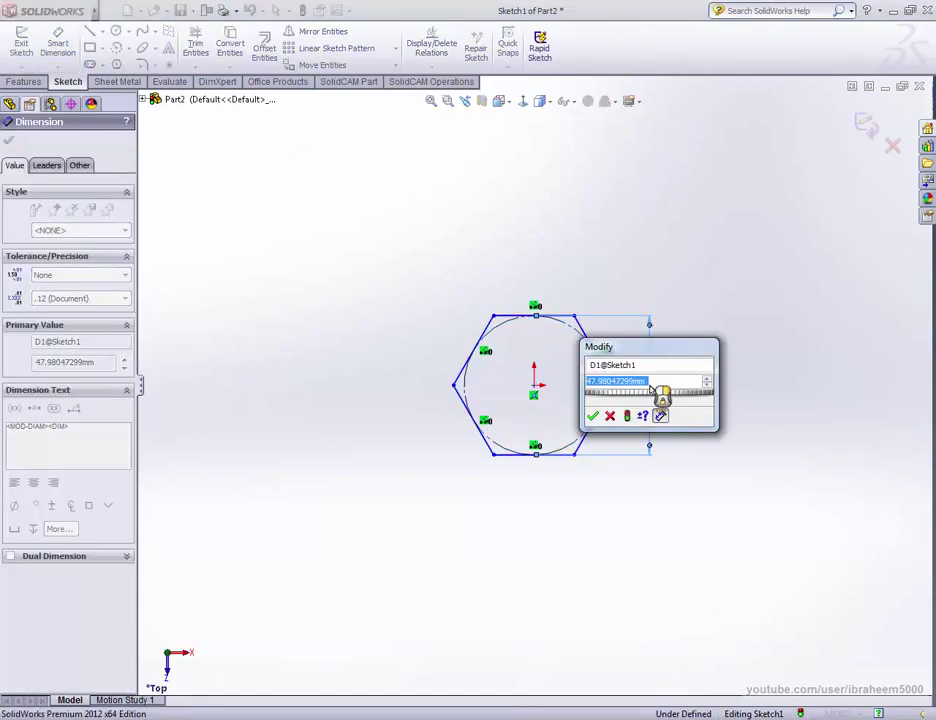
type("14")
key("Return")
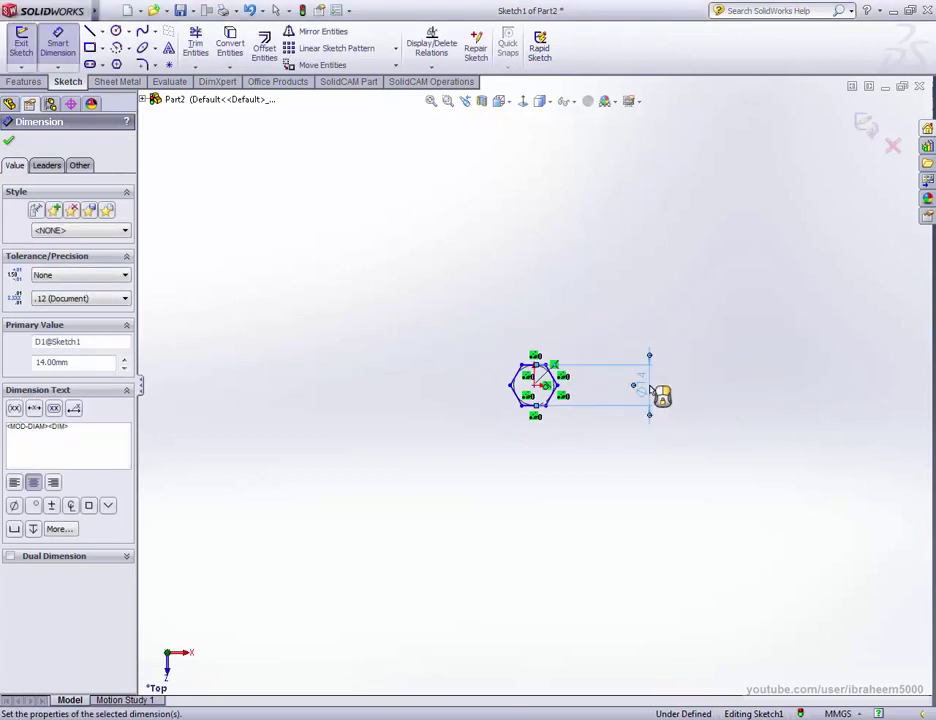
left_click_drag(641, 396, 585, 400)
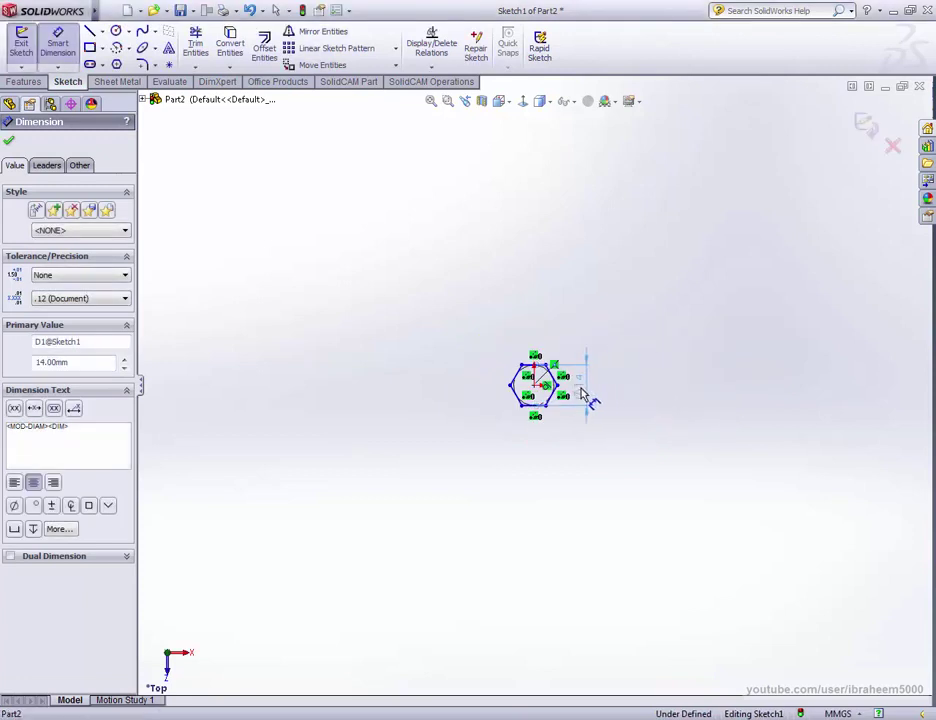
- Fit the sketch in view and exit it to start the extrusion
left_click(433, 104)
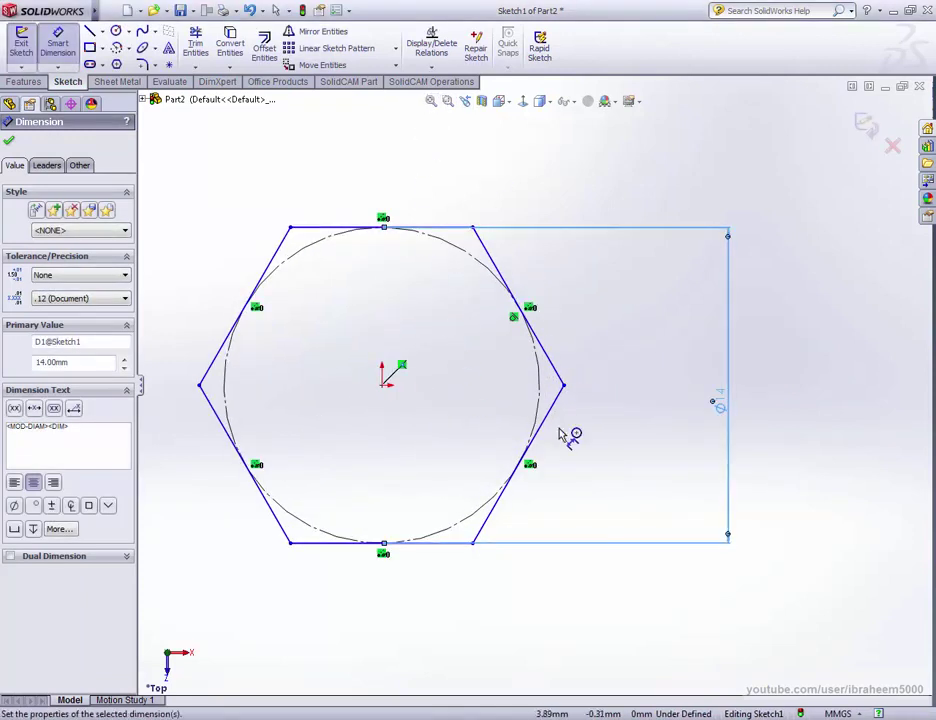
left_click(865, 122)
key("e")
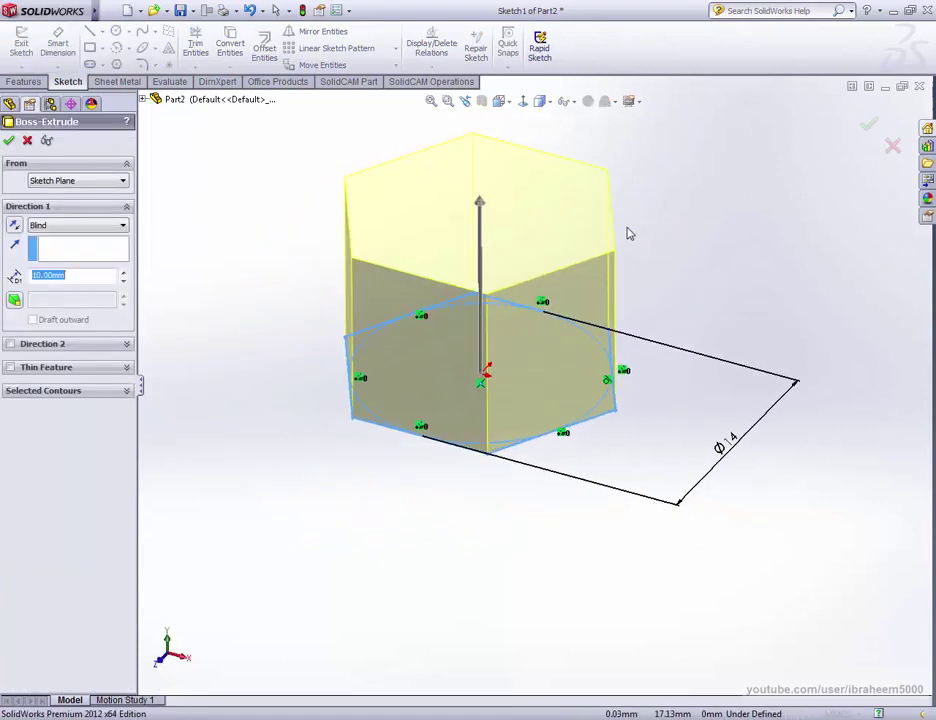
- Extrude the hexagon in the reversed direction 6.24 mm Blind
left_click(13, 227)
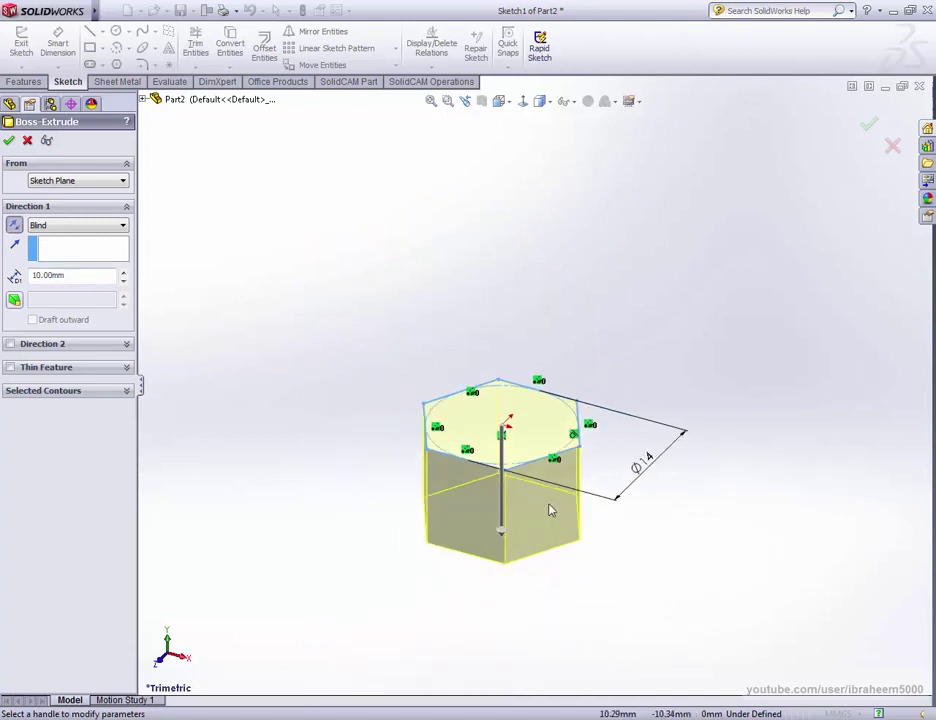
scroll(532, 515, "down", 2)
type("6.24")
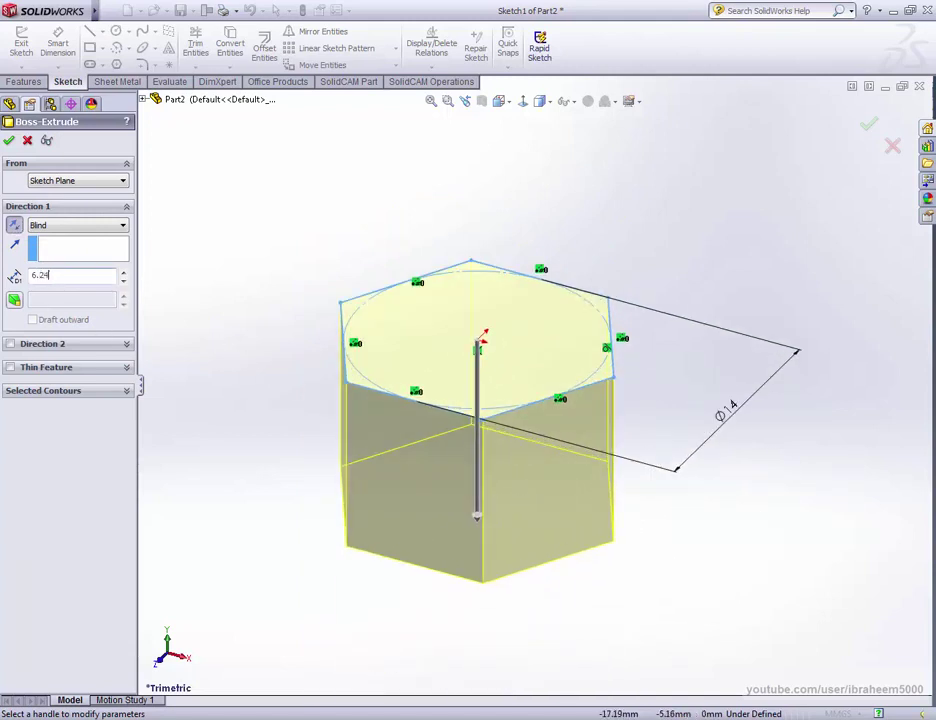
key("Return")
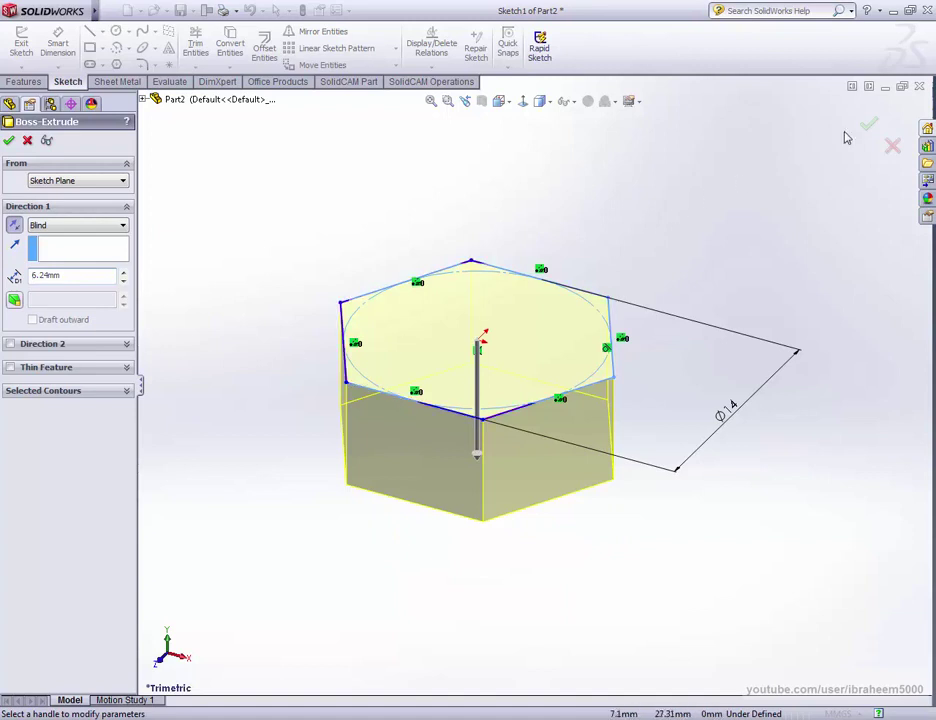
left_click(868, 123)
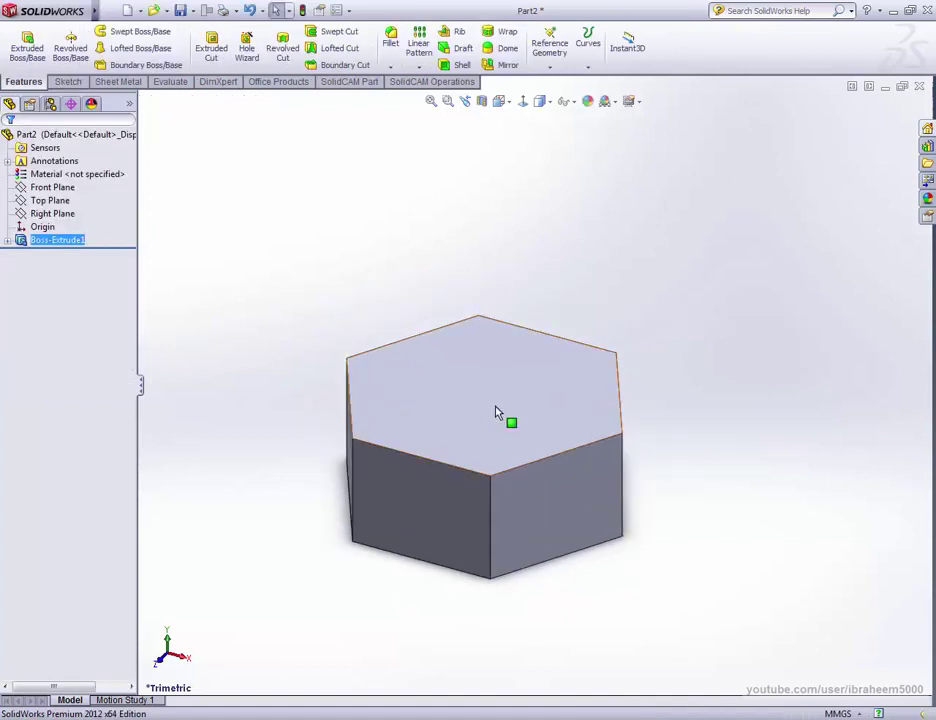
- Sketch a circle centred on the origin on the hex head's top face
left_click(496, 412)
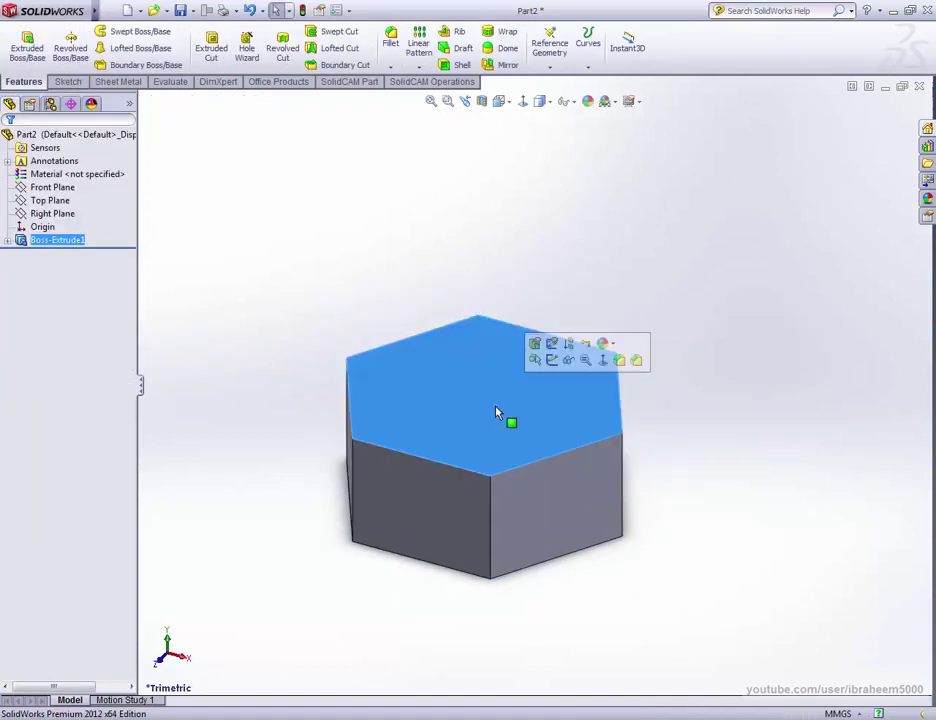
left_click(68, 83)
left_click(117, 33)
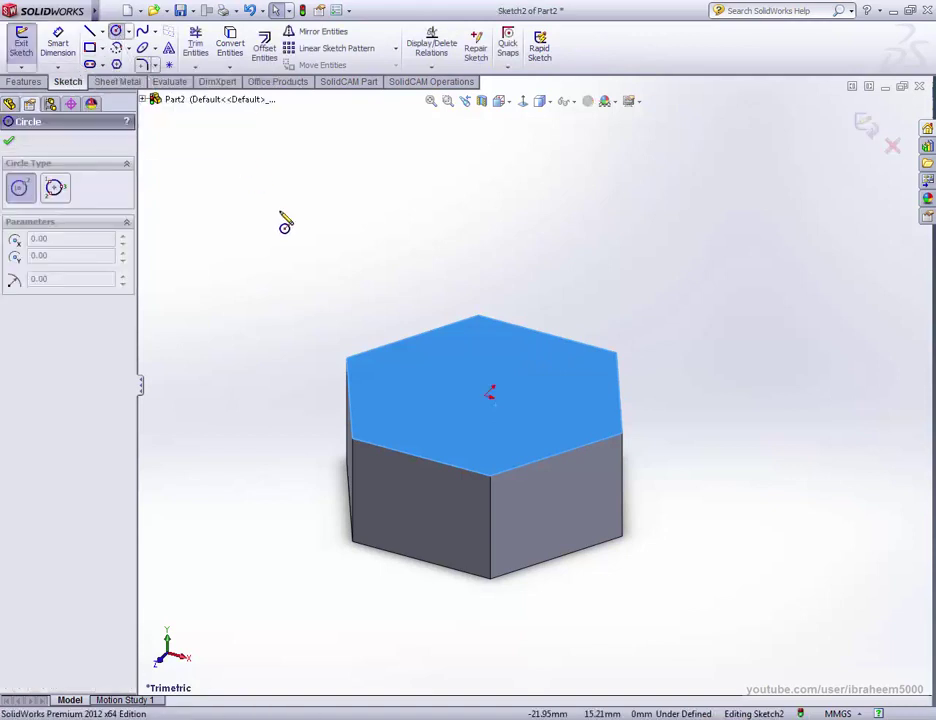
left_click(490, 400)
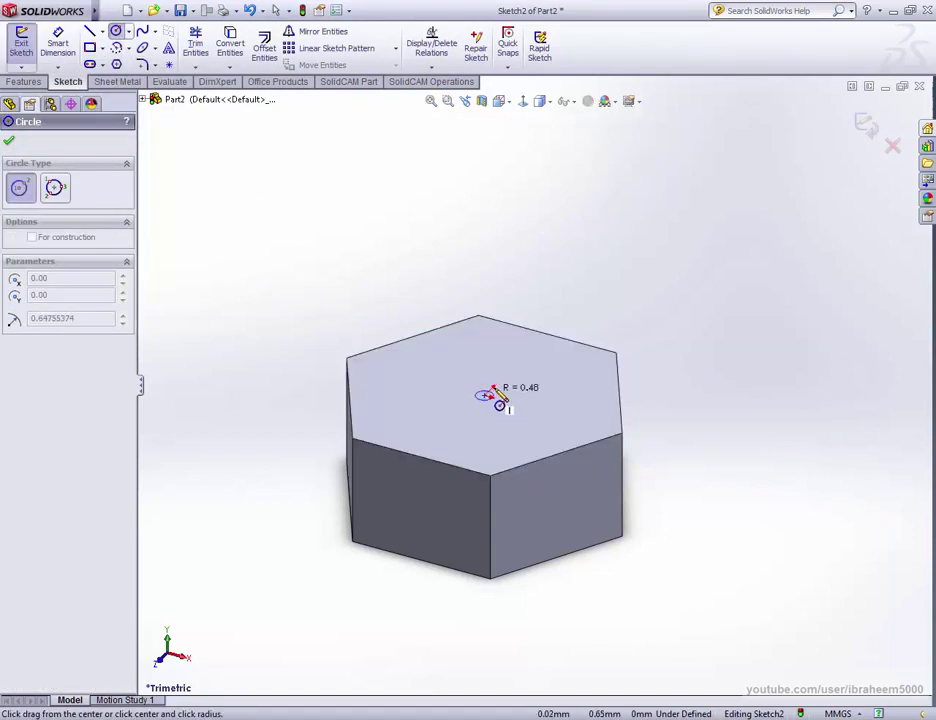
left_click(540, 374)
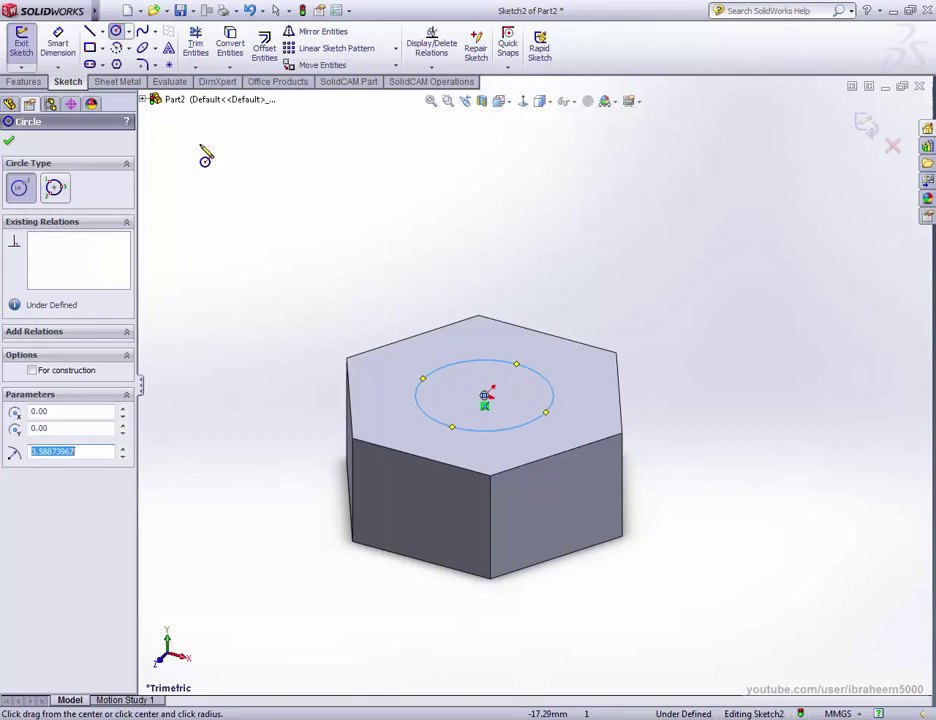
- Dimension the circle to 8 mm diameter
left_click(57, 45)
left_click(540, 374)
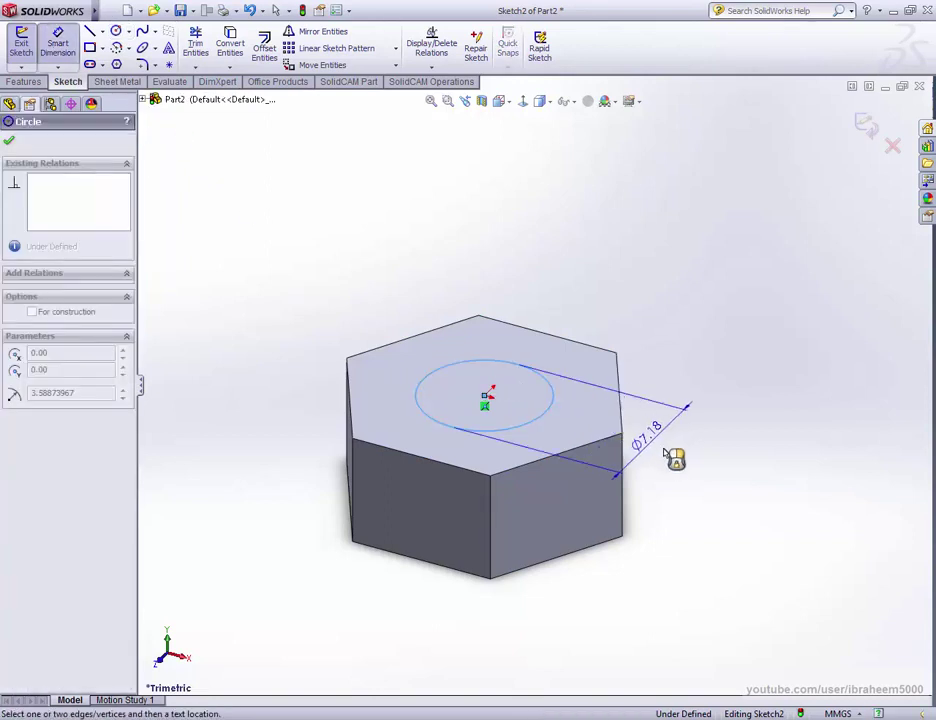
left_click(679, 461)
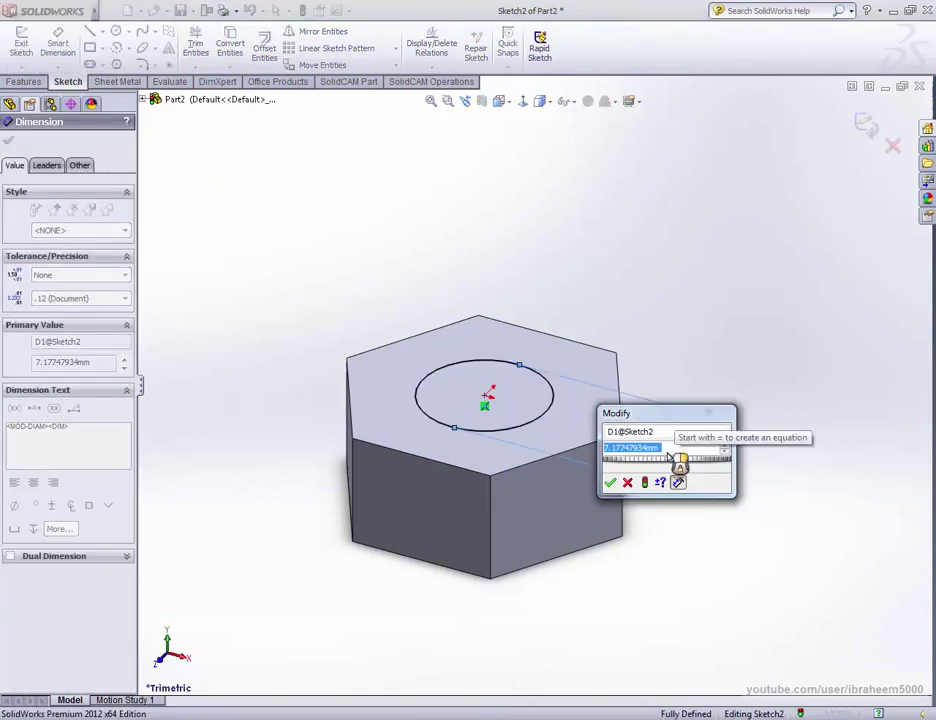
type("8")
key("Return")
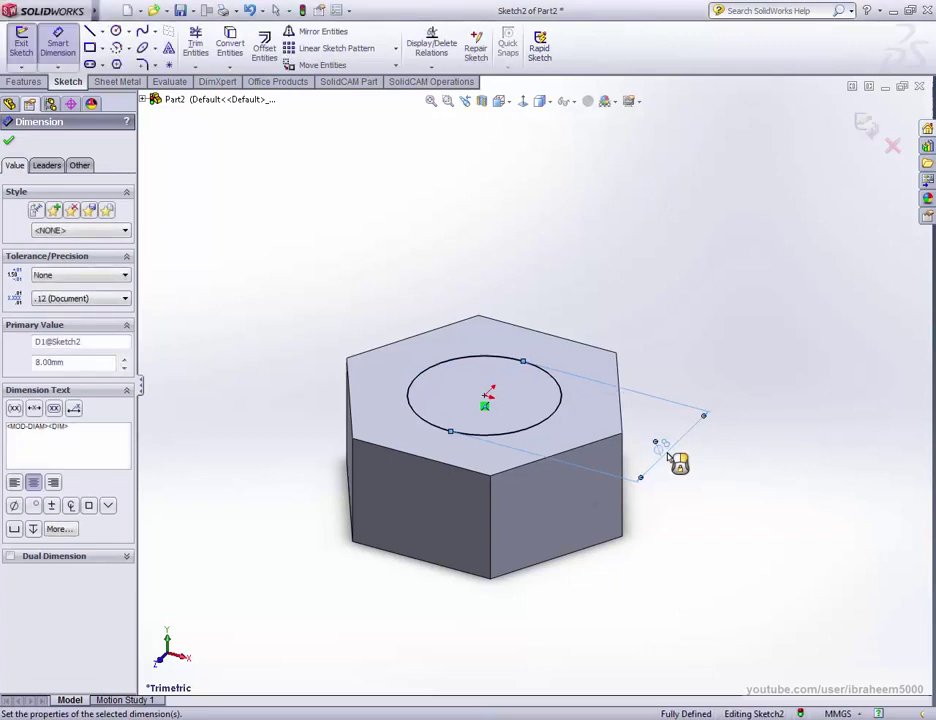
left_click_drag(668, 455, 673, 451)
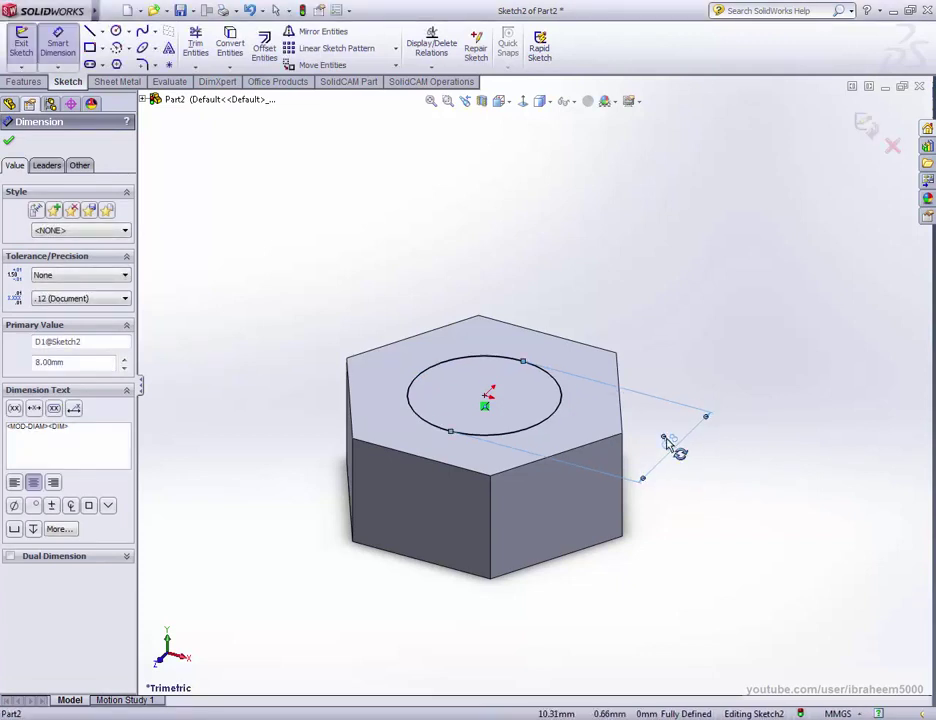
left_click(26, 84)
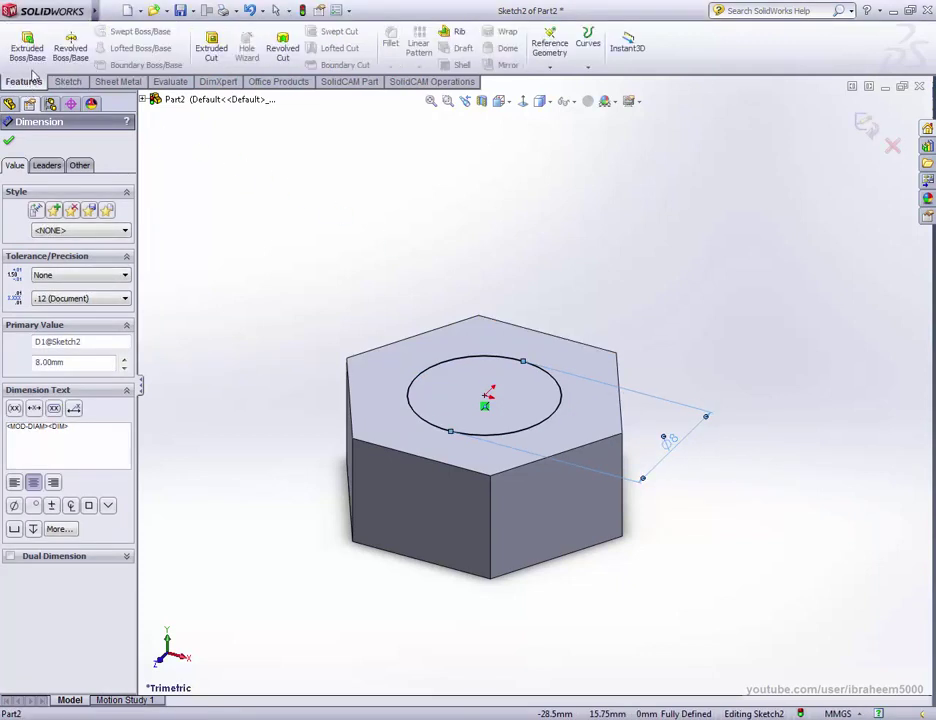
- Extrude the 8 mm circle 40 mm Blind to form the shank
left_click(29, 48)
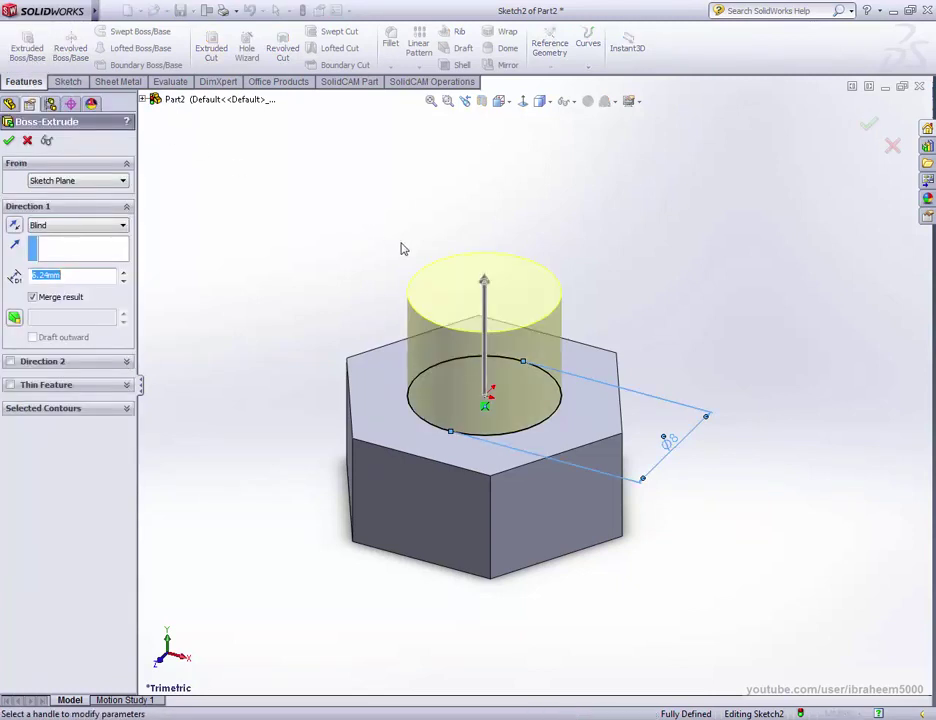
left_click_drag(486, 286, 490, 150)
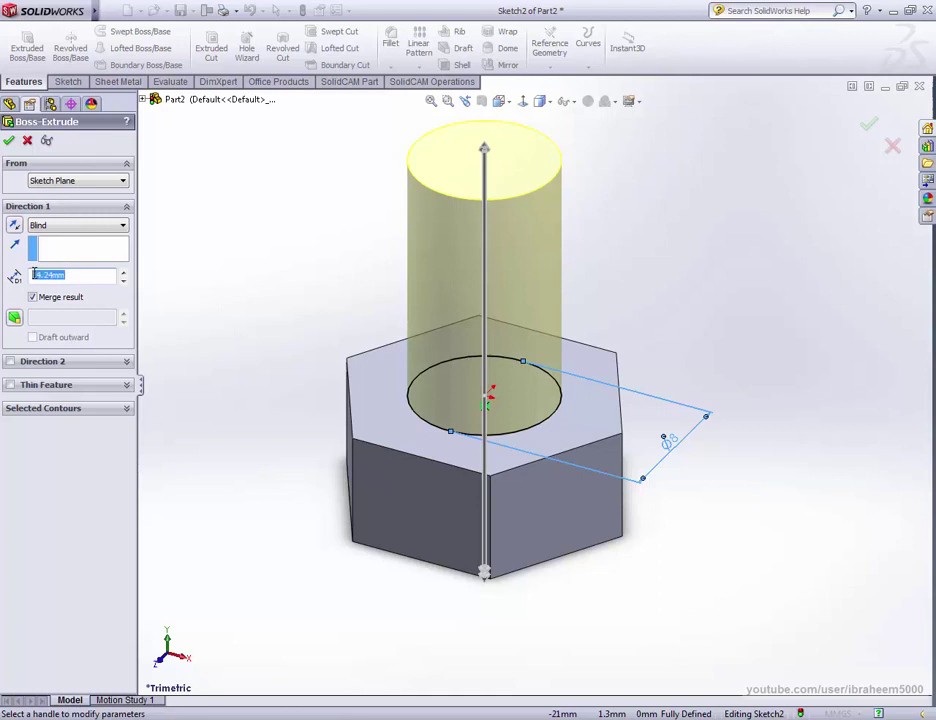
scroll(445, 296, "up", 3)
scroll(535, 290, "up", 2)
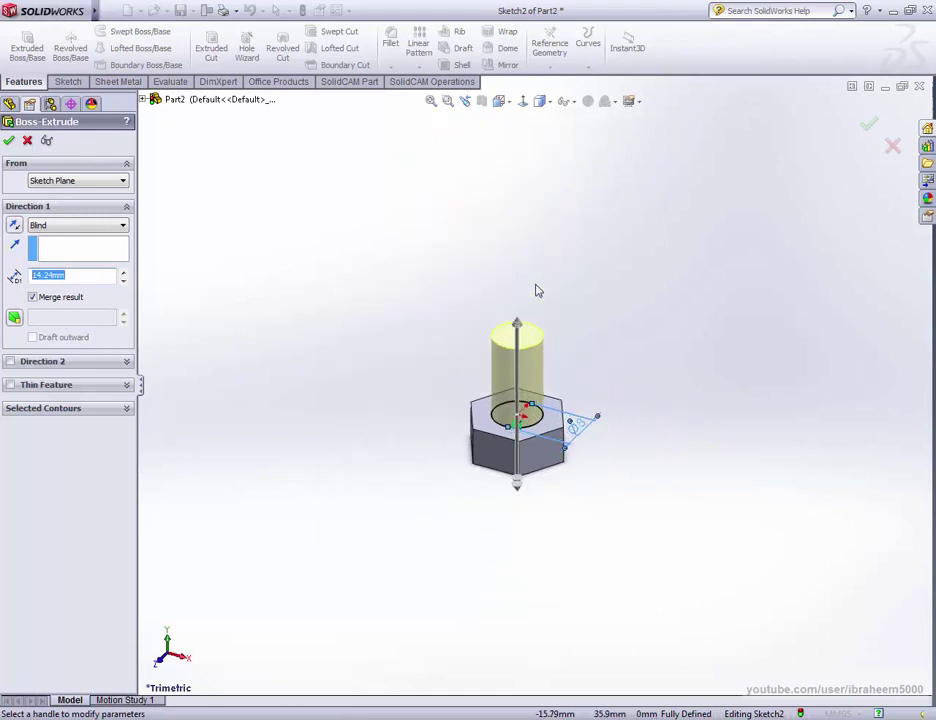
type("40")
key("Return")
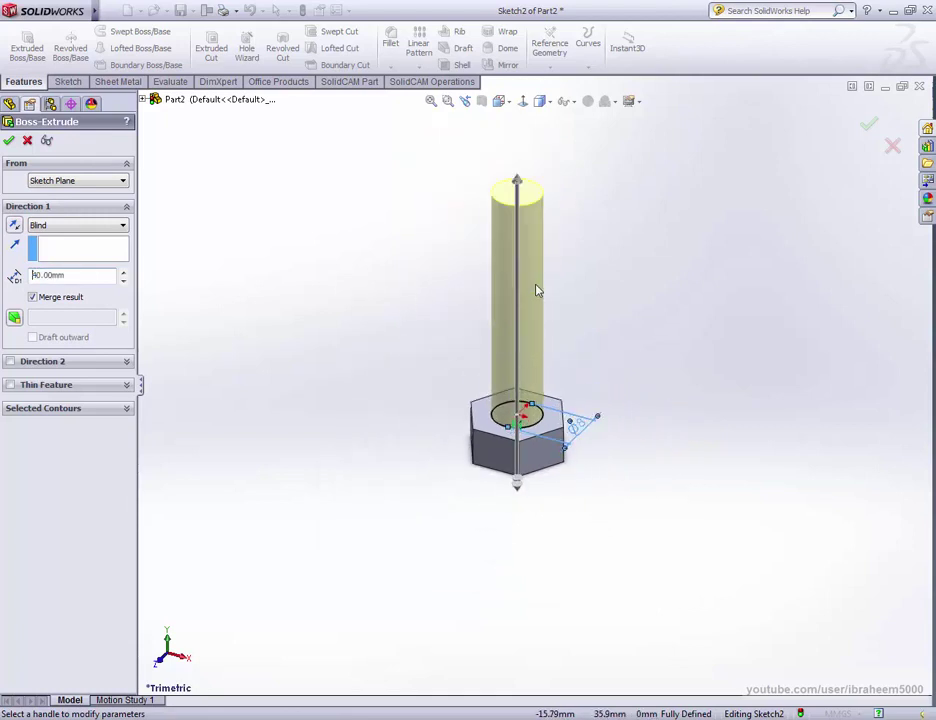
left_click(869, 124)
mouse_move(548, 313)
middle_mouse_down()
mouse_move(560, 366)
mouse_move(499, 545)
middle_mouse_up()
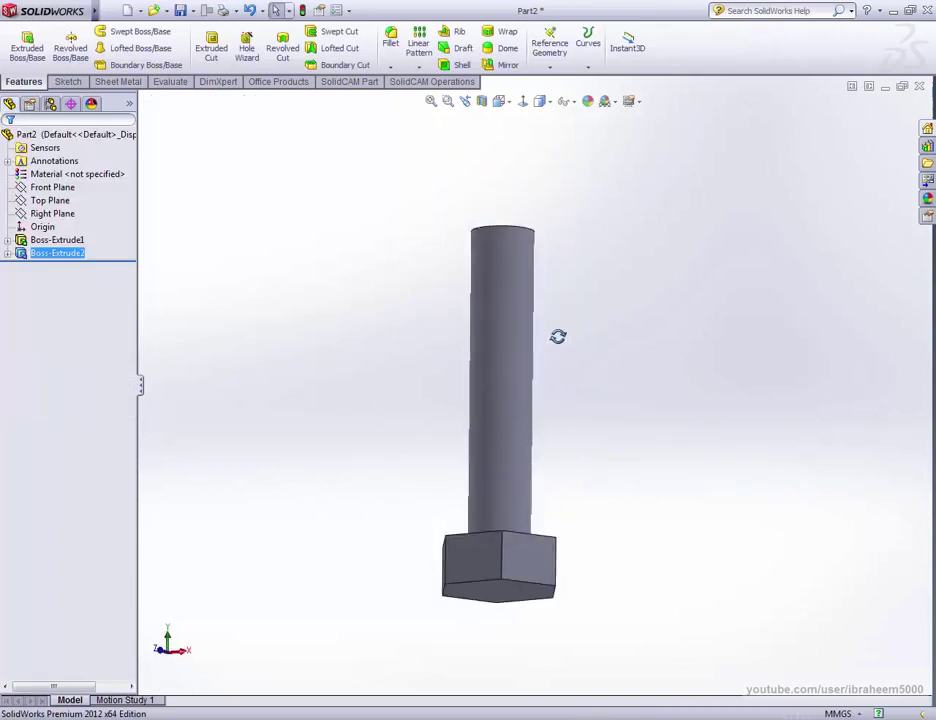
- On the hex head's end face, sketch an origin-centred circle of radius 7 mm
left_click(508, 552)
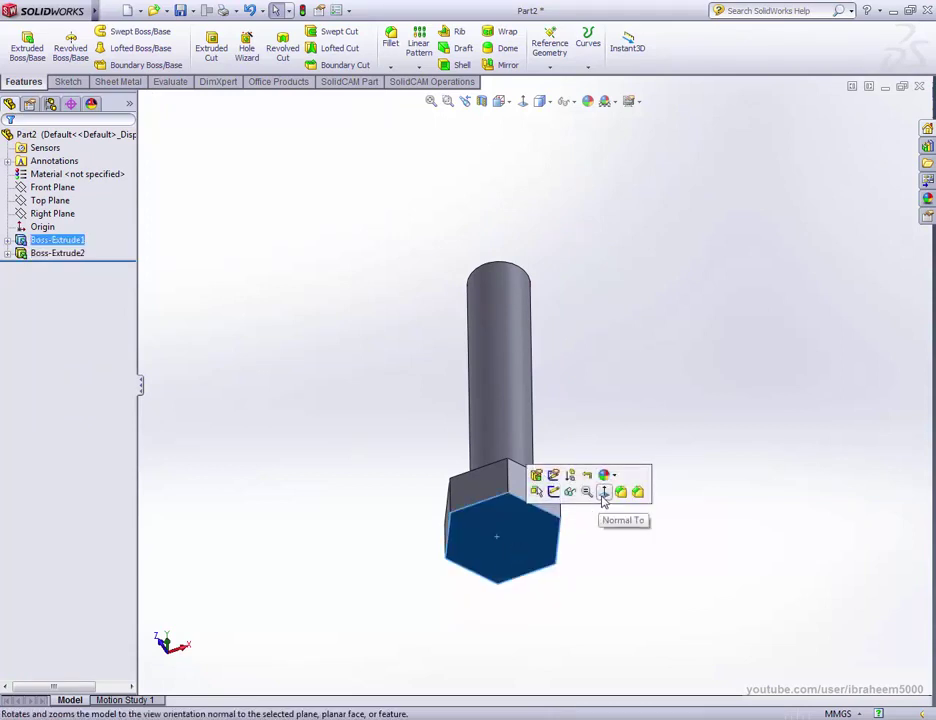
left_click(602, 492)
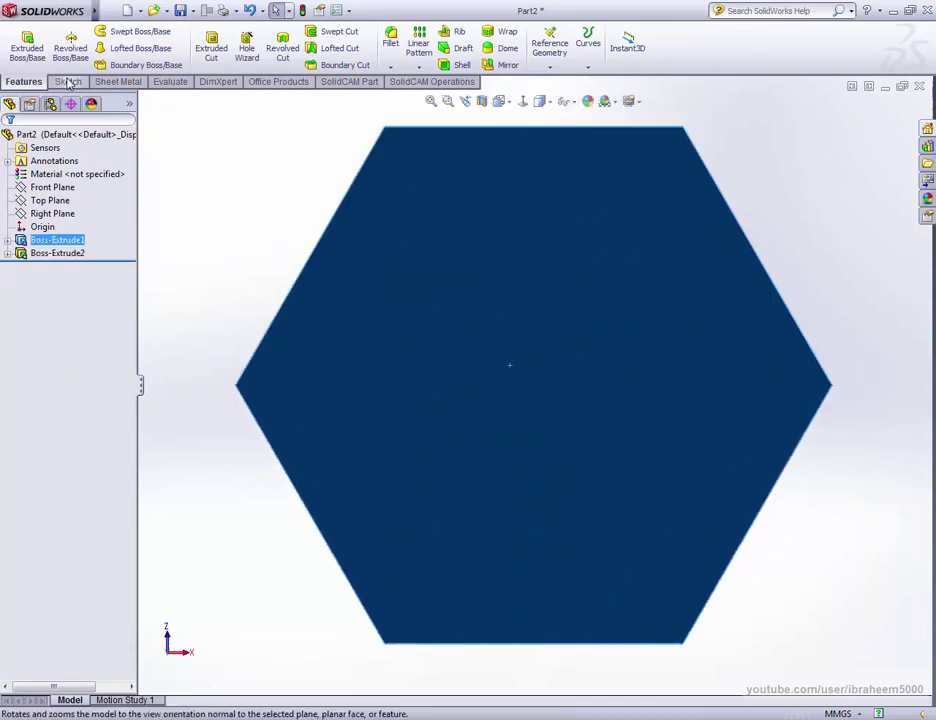
left_click(68, 82)
left_click(116, 31)
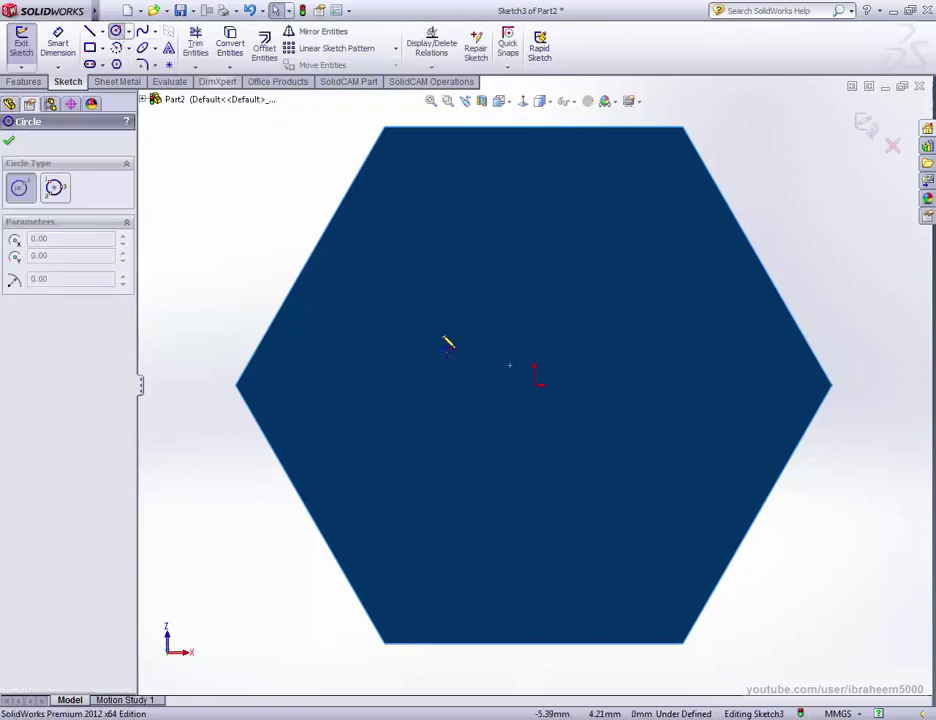
left_click(535, 383)
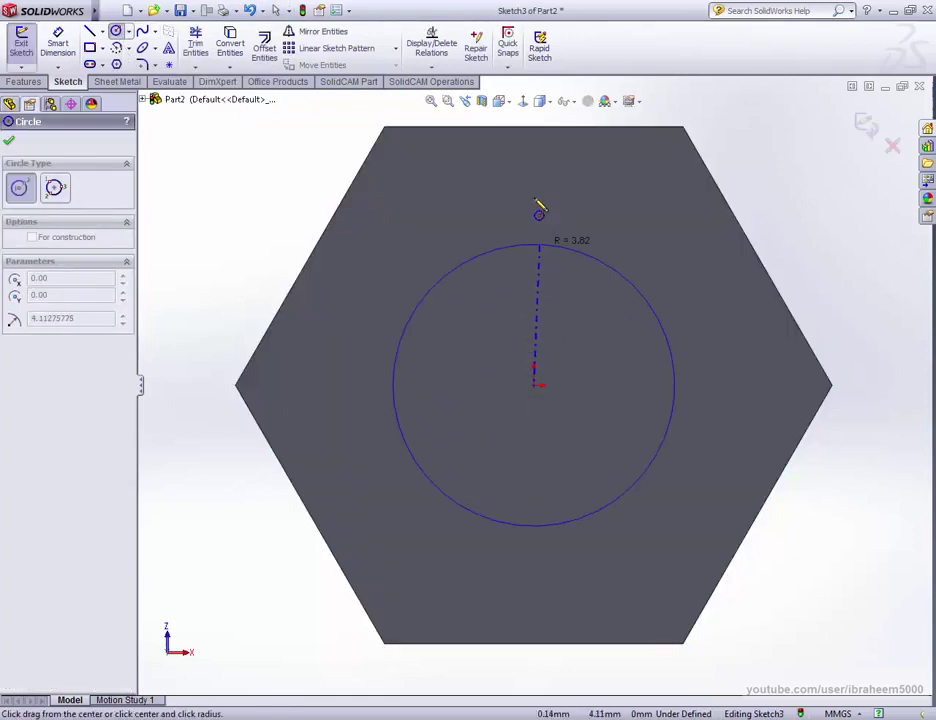
left_click(532, 133)
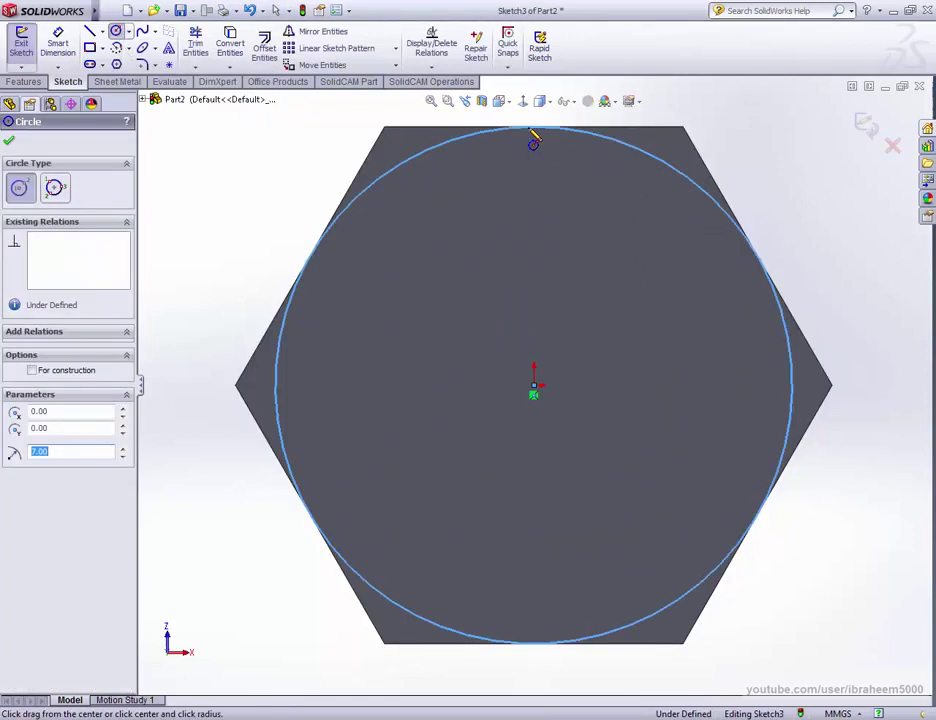
key("f")
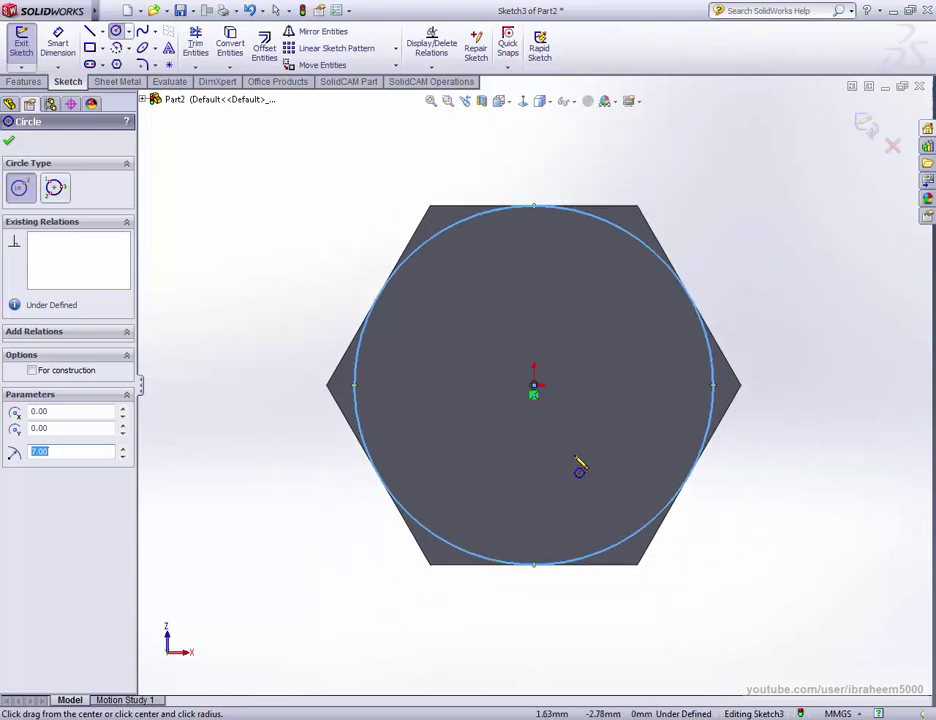
mouse_move(579, 470)
middle_mouse_down()
mouse_move(607, 258)
mouse_move(274, 244)
middle_mouse_up()
left_click(24, 82)
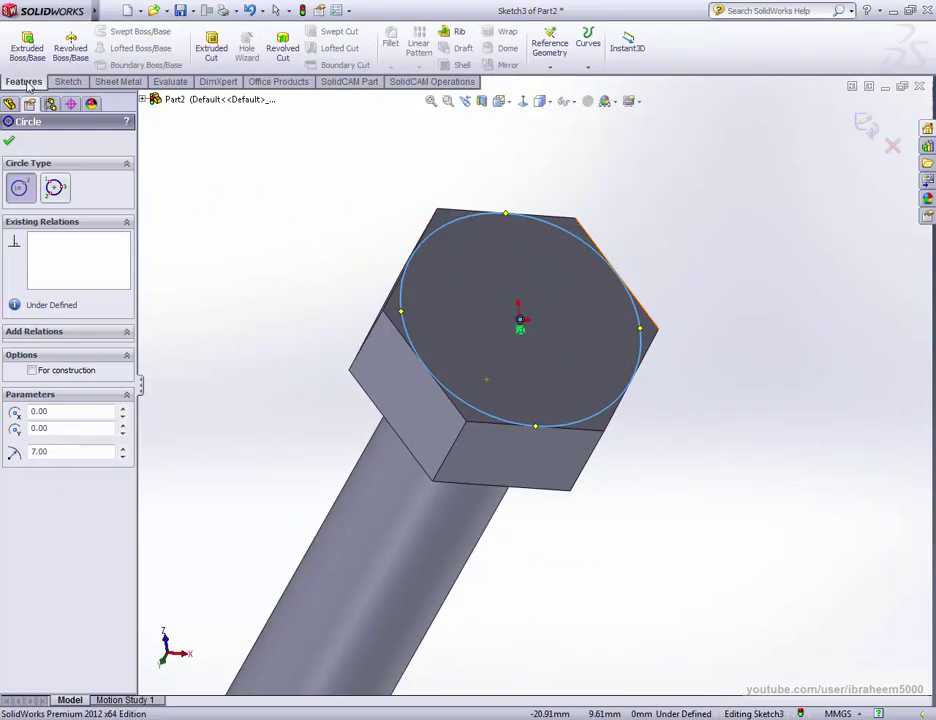
- Cut outside the circle with flipped side and a 60° draft to bevel the hex corners
left_click(210, 50)
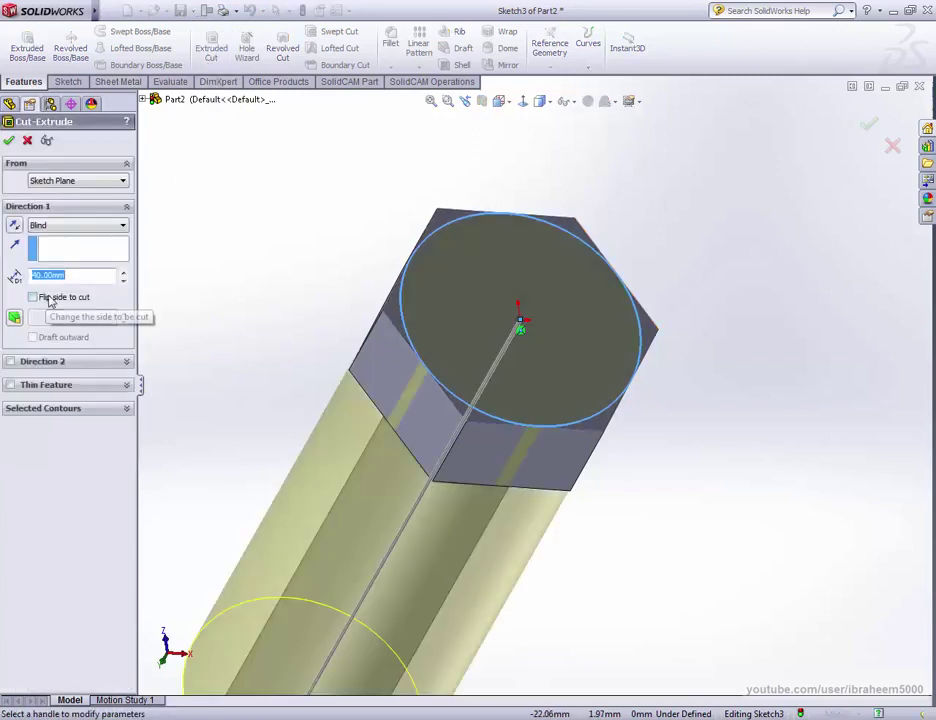
left_click(33, 297)
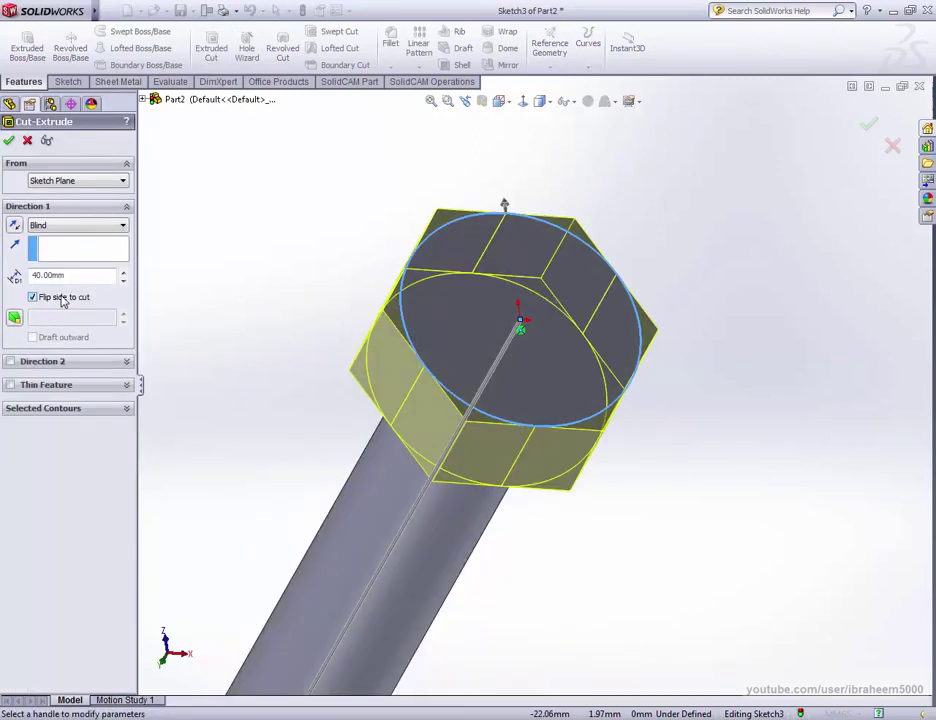
left_click(15, 318)
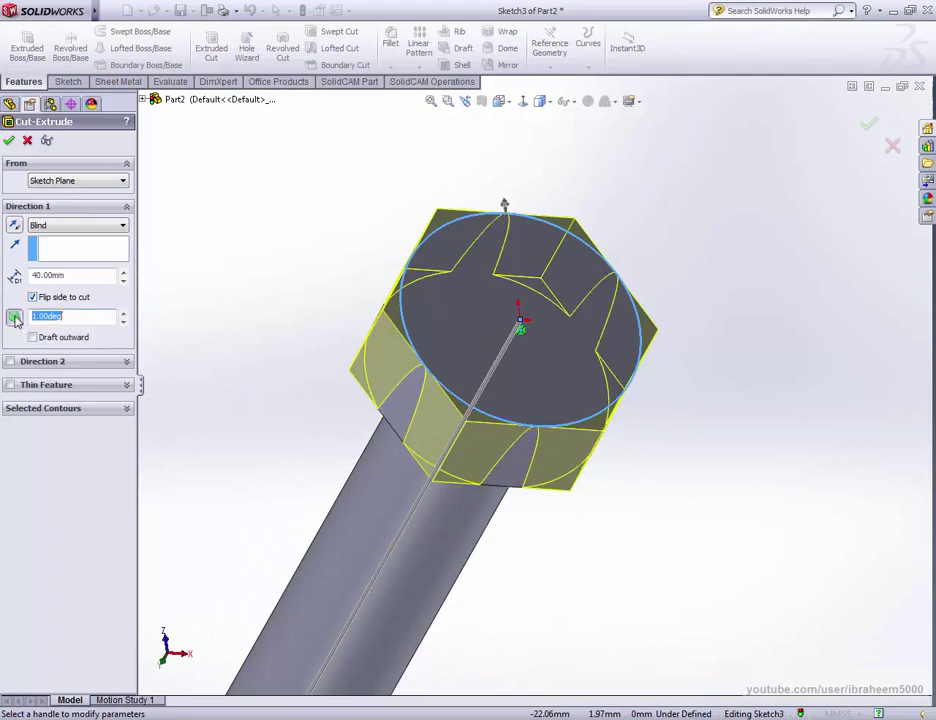
left_click(123, 313)
left_click(123, 313)
left_click(123, 313)
left_click(123, 313)
left_click(123, 313)
left_click(123, 313)
left_click(123, 313)
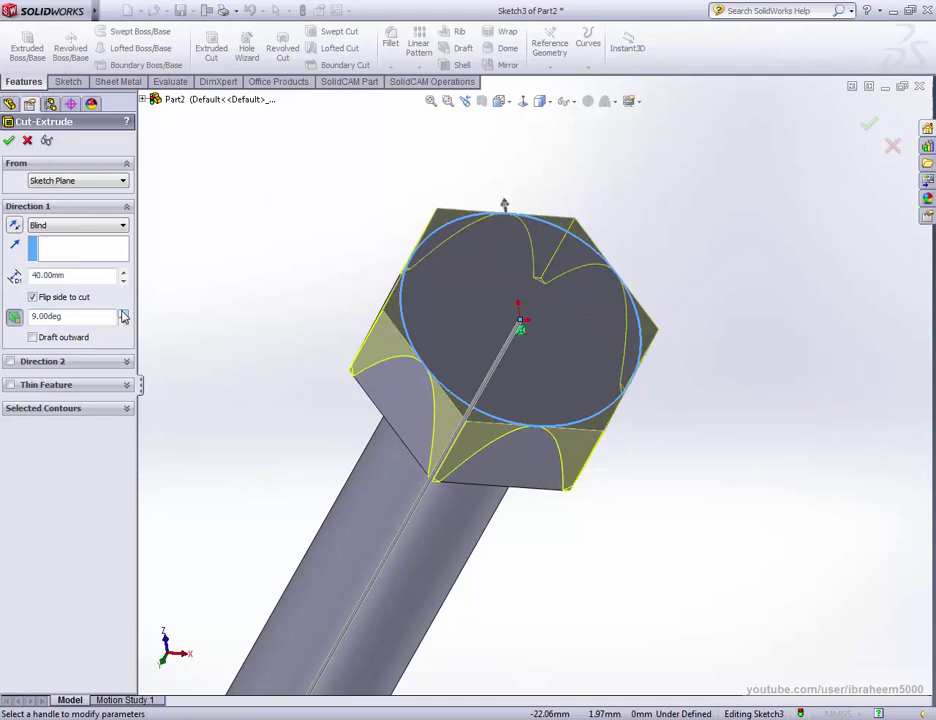
left_click(123, 313)
left_click(123, 313)
left_click(123, 313)
left_click(123, 313)
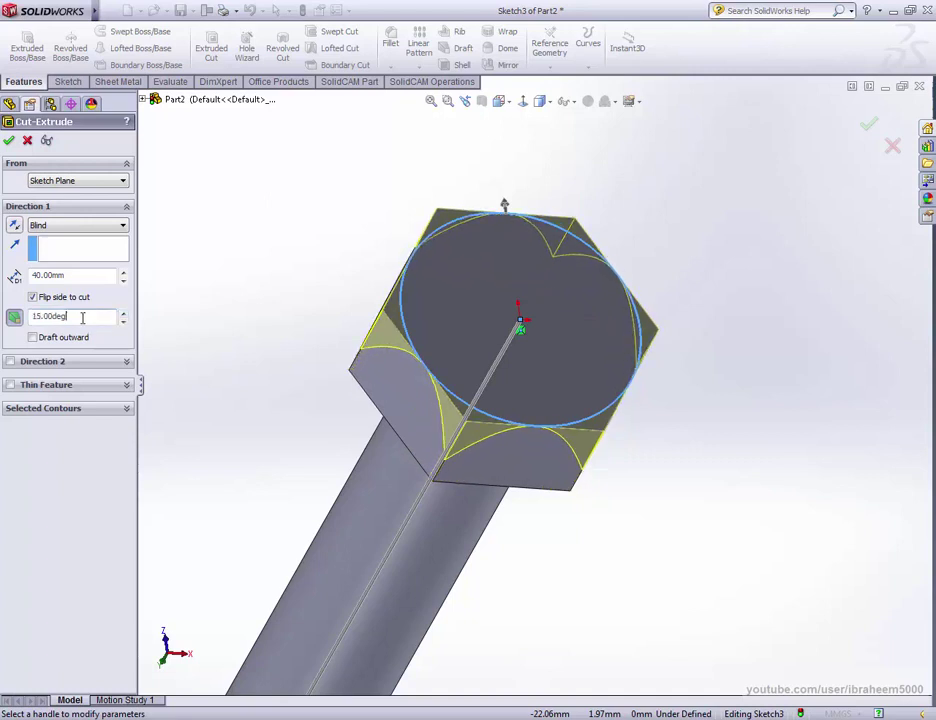
left_click_drag(83, 317, 27, 317)
type("60")
key("Return")
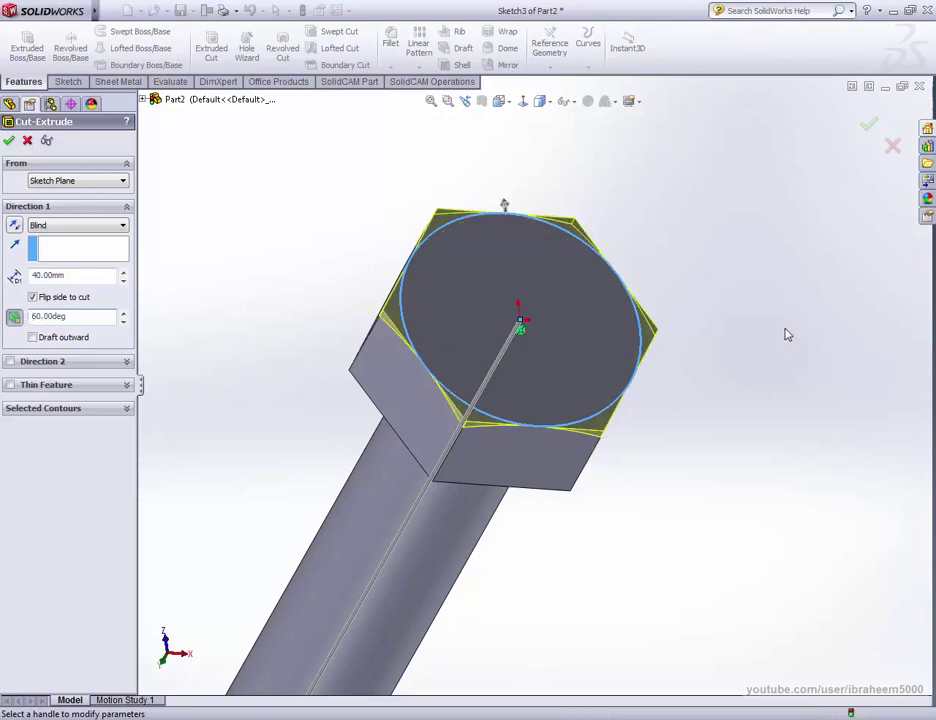
mouse_move(786, 334)
middle_mouse_down()
mouse_move(757, 282)
mouse_move(808, 184)
middle_mouse_up()
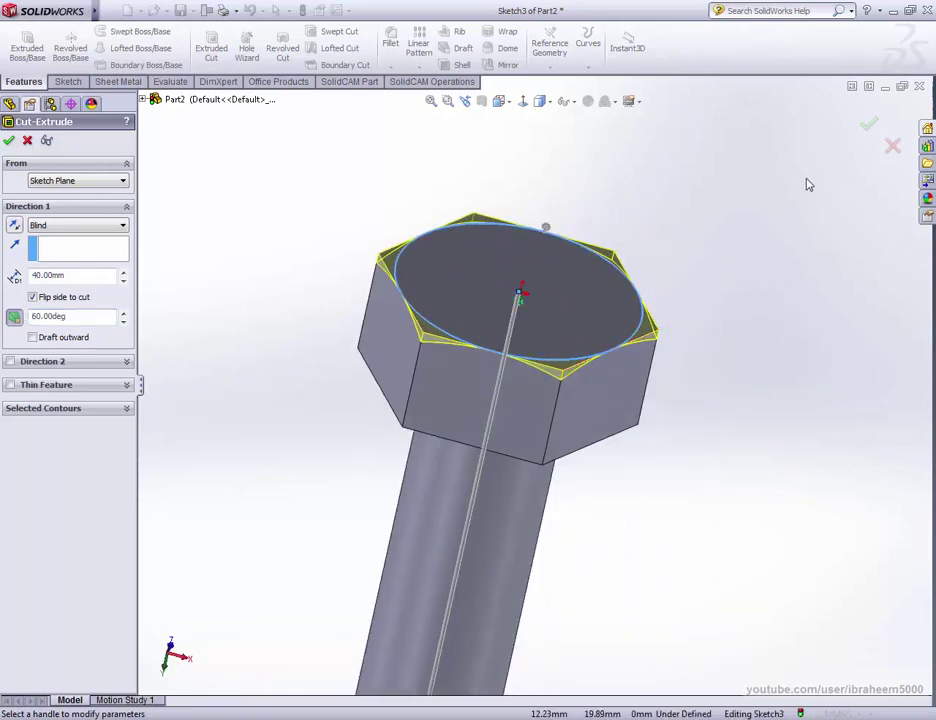
left_click(866, 125)
- Turn the shank upward and pick its top edge for a 0.5 mm × 45° chamfer
mouse_move(660, 288)
middle_mouse_down()
mouse_move(397, 372)
mouse_move(476, 398)
middle_mouse_up()
scroll(397, 372, "down", 5)
scroll(412, 413, "up", 5)
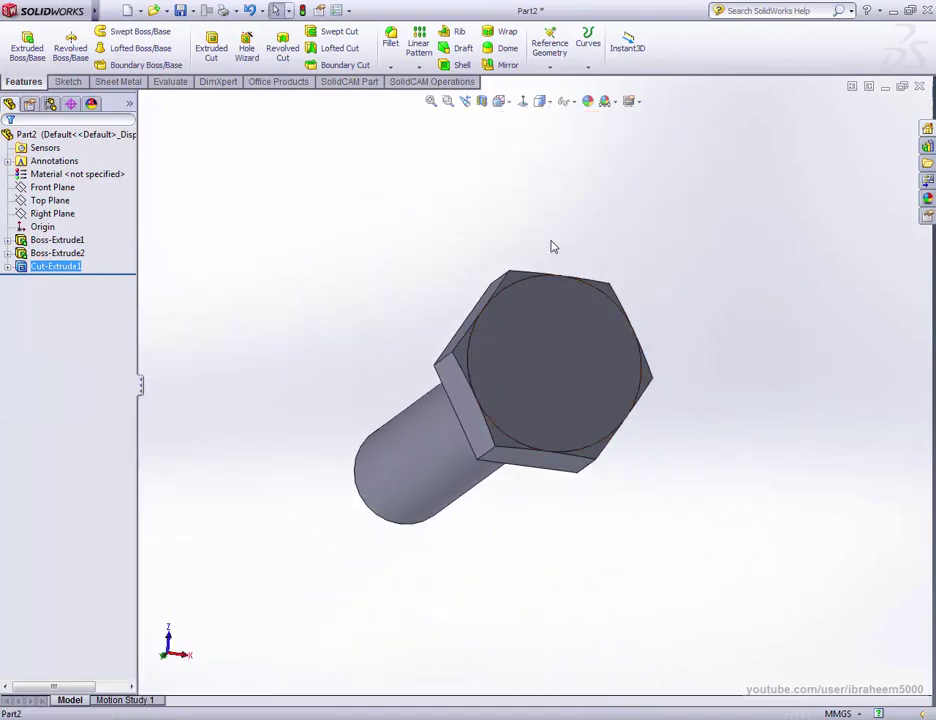
mouse_move(551, 246)
middle_mouse_down()
mouse_move(512, 438)
mouse_move(508, 559)
mouse_move(476, 317)
middle_mouse_up()
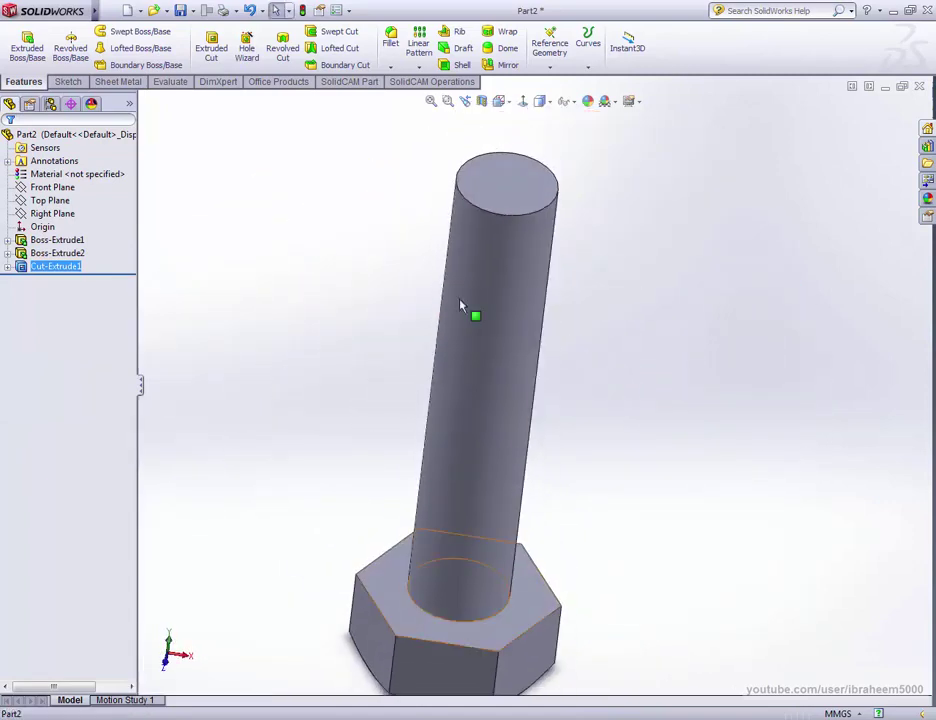
scroll(530, 200, "down", 3)
scroll(591, 297, "down", 3)
scroll(596, 299, "up", 2)
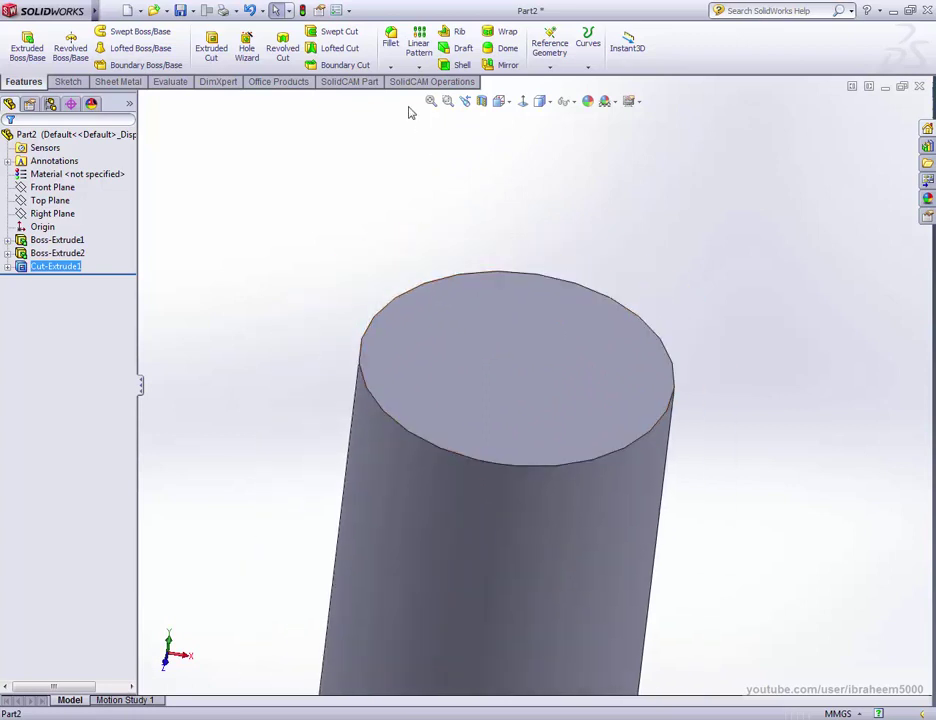
left_click(392, 68)
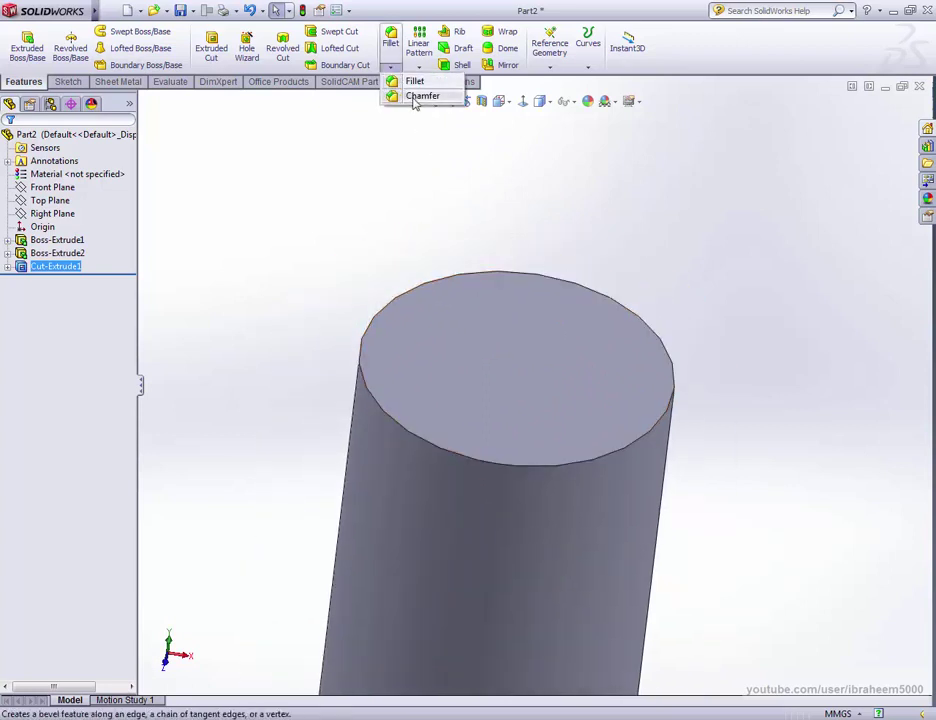
left_click(420, 96)
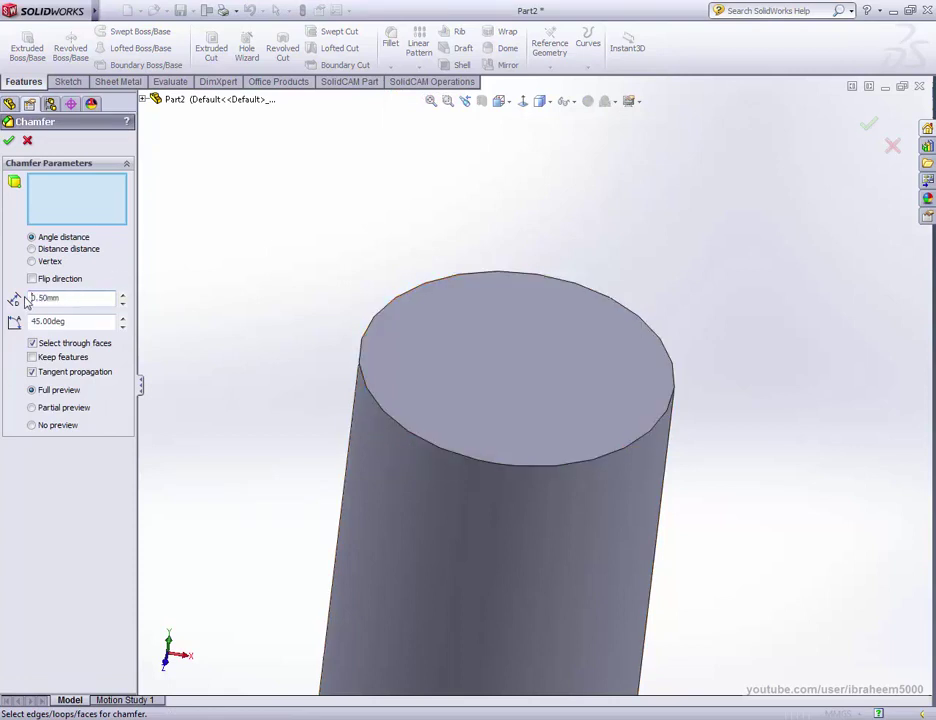
left_click(446, 457)
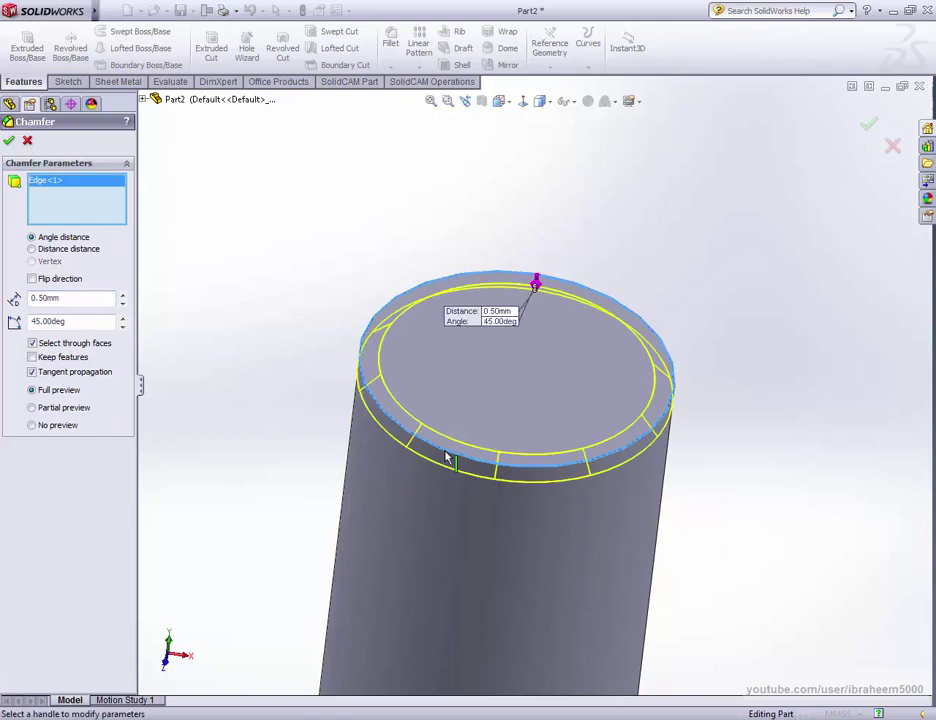
- Apply the 0.5 mm chamfer to the shank's end edge
left_click(868, 124)
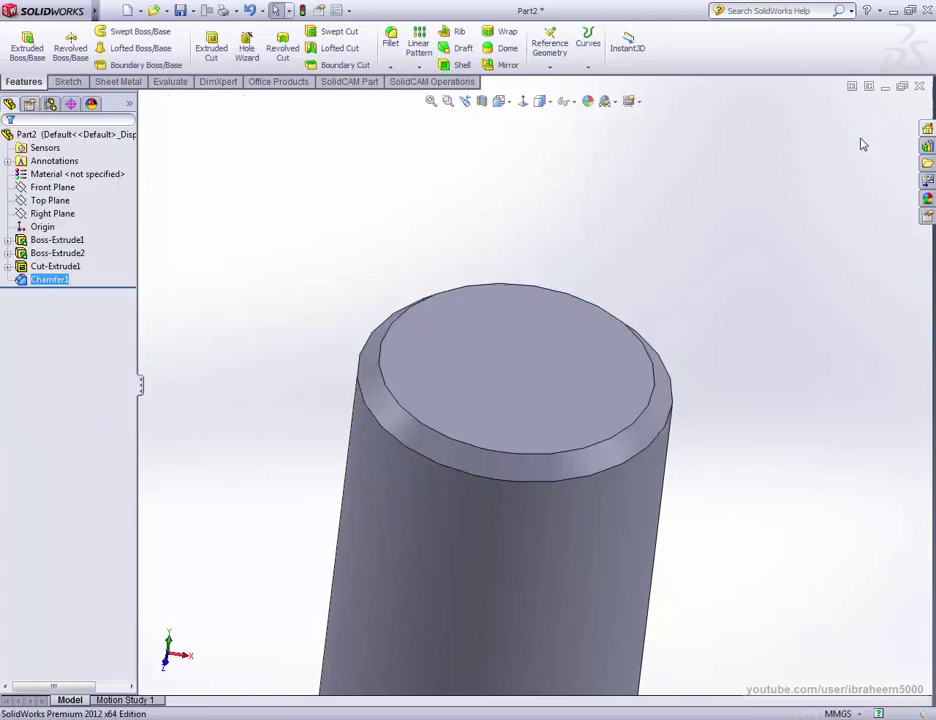
scroll(631, 502, "up", 5)
scroll(583, 483, "up", 3)
scroll(512, 390, "down", 3)
scroll(531, 313, "down", 2)
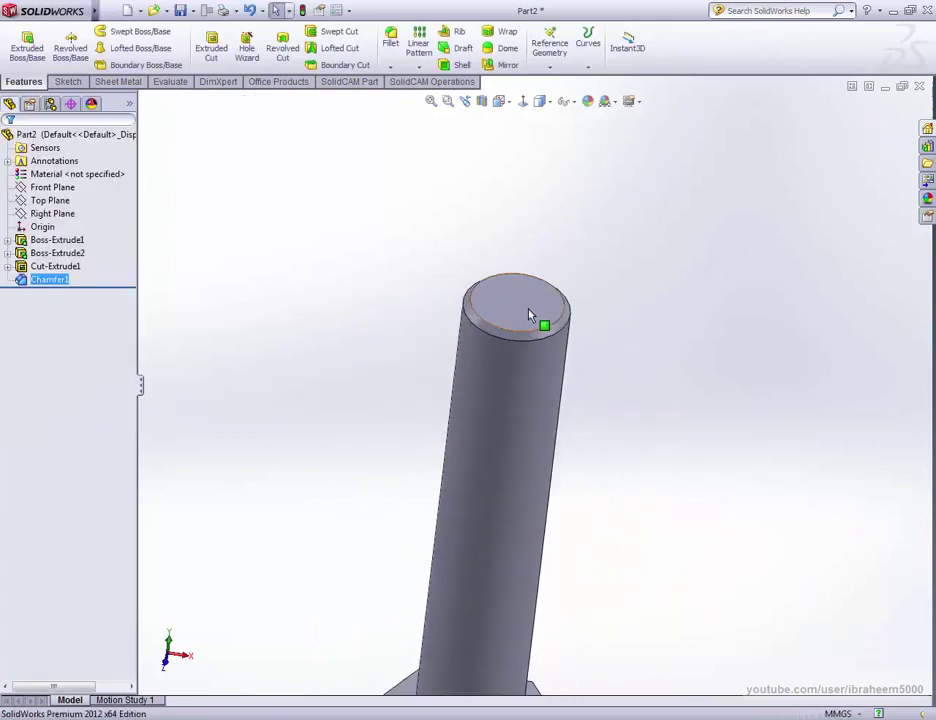
- Sketch an origin-centred circle on the shank's end face matching its edge
left_click(531, 310)
left_click(634, 260)
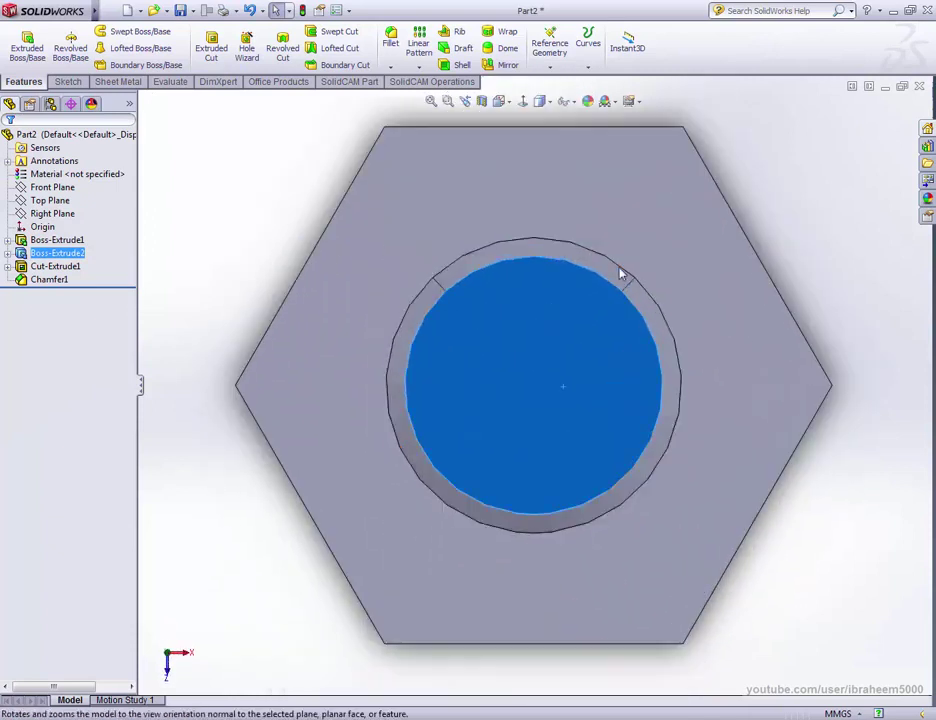
left_click(68, 82)
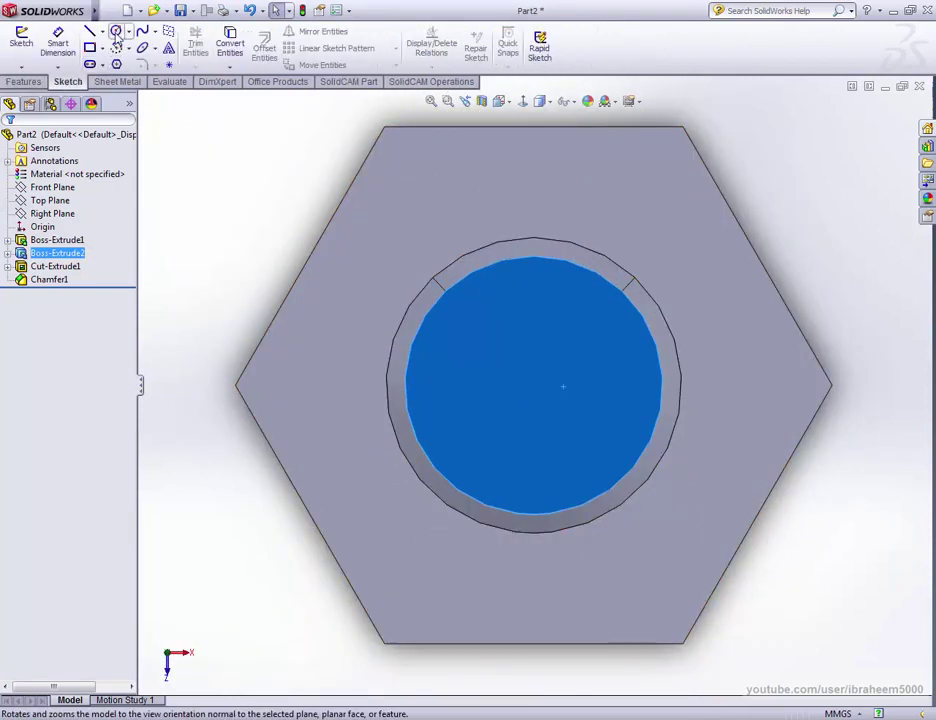
left_click(116, 33)
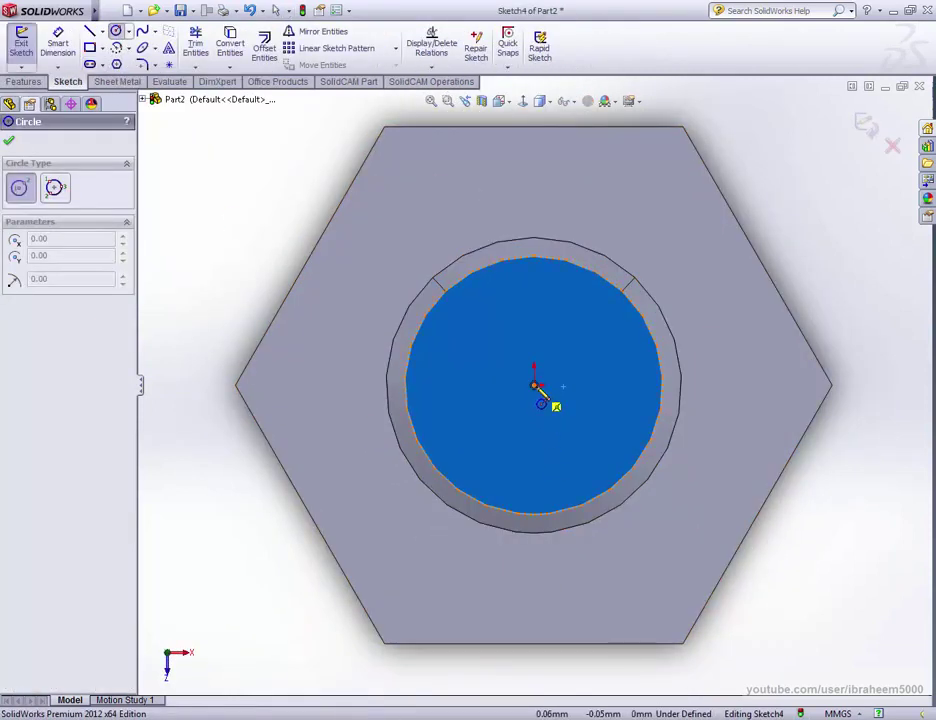
left_click(534, 386)
left_click(545, 262)
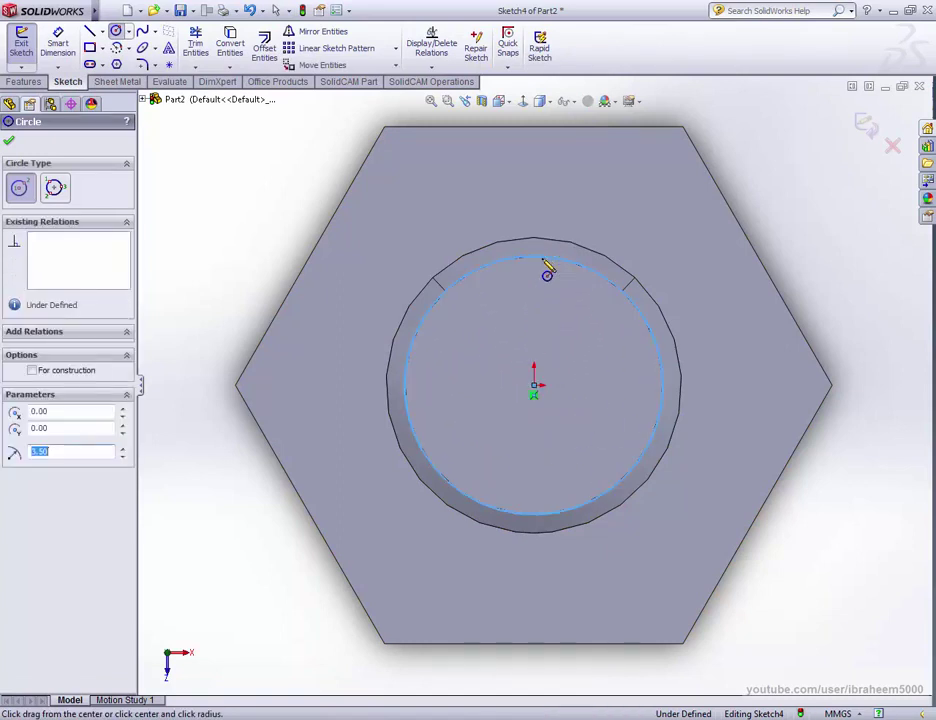
left_click(26, 84)
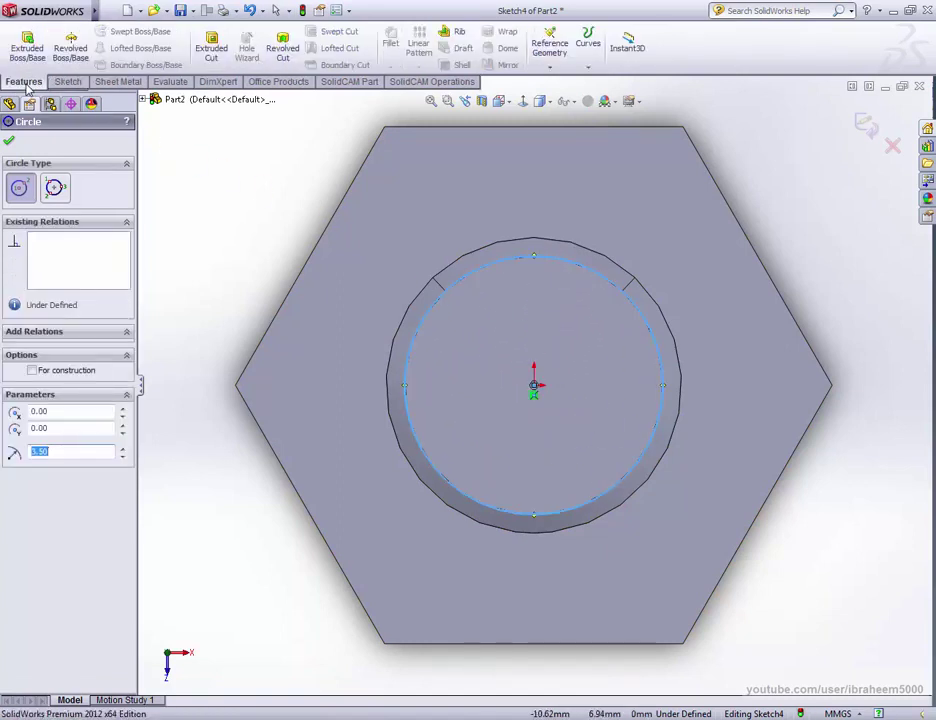
left_click(588, 42)
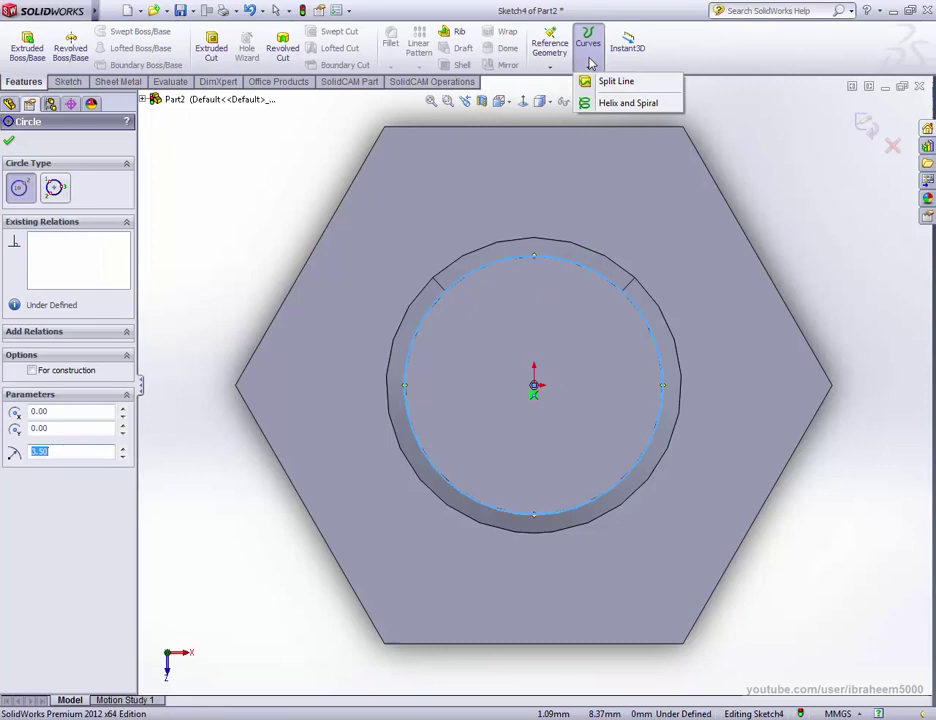
- Start a helix on the end circle, reversed to run down the shank, with 1.25 mm pitch
left_click(615, 104)
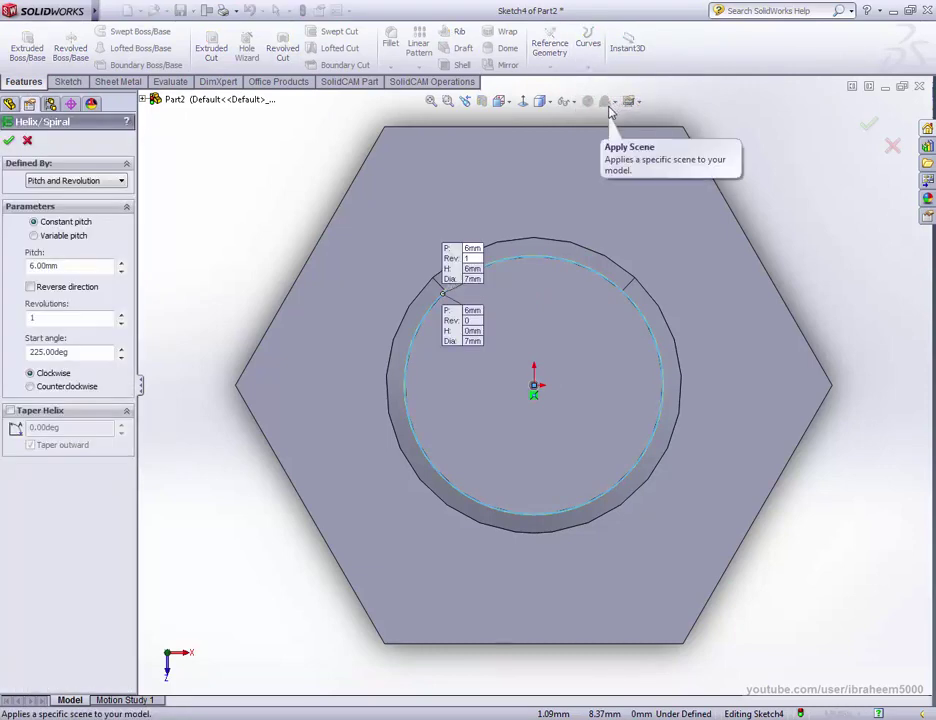
left_click(505, 104)
left_click(538, 120)
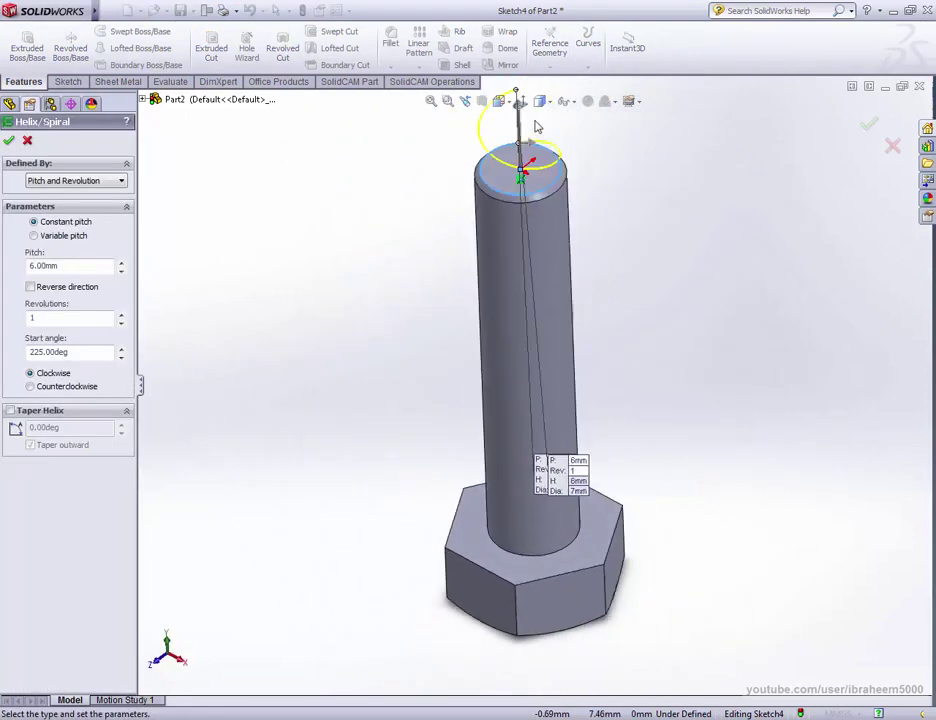
scroll(539, 125, "down", 3)
scroll(539, 223, "down", 3)
scroll(506, 224, "down", 1)
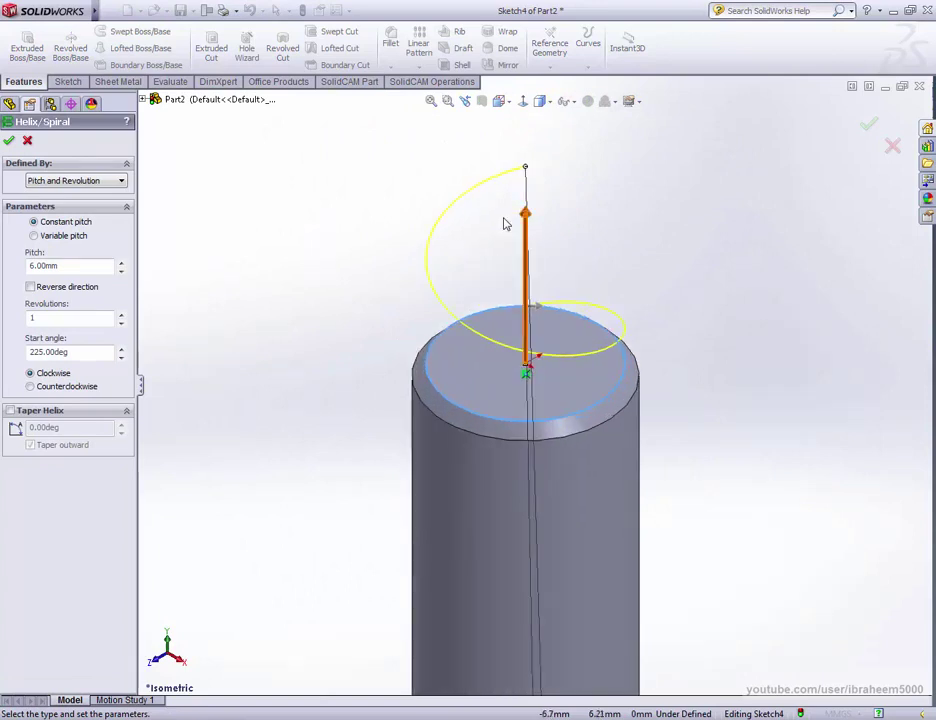
left_click(30, 287)
type("1.25")
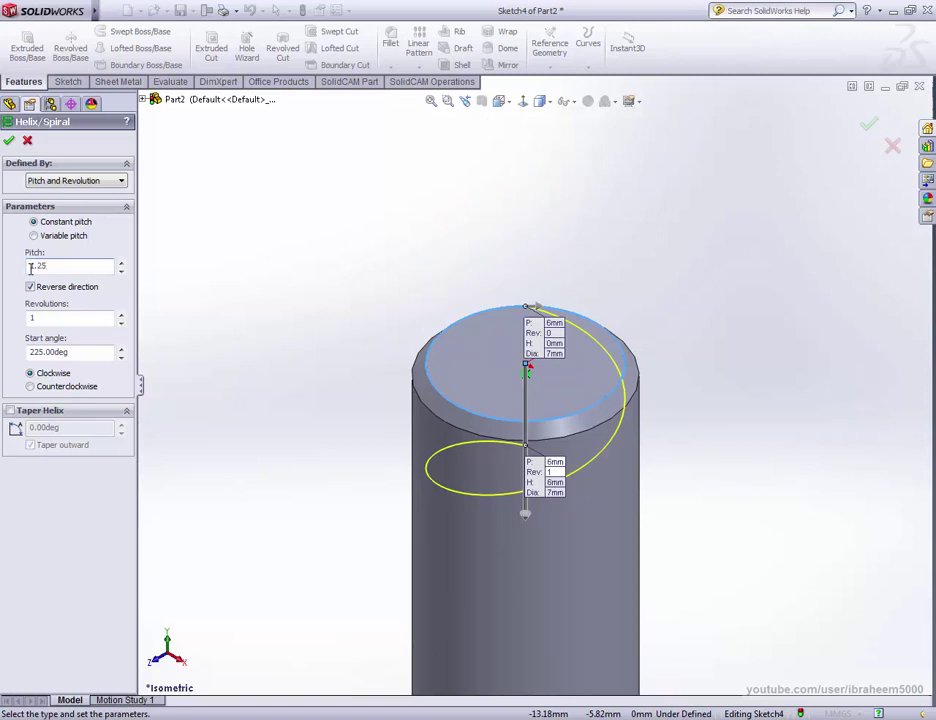
key("Return")
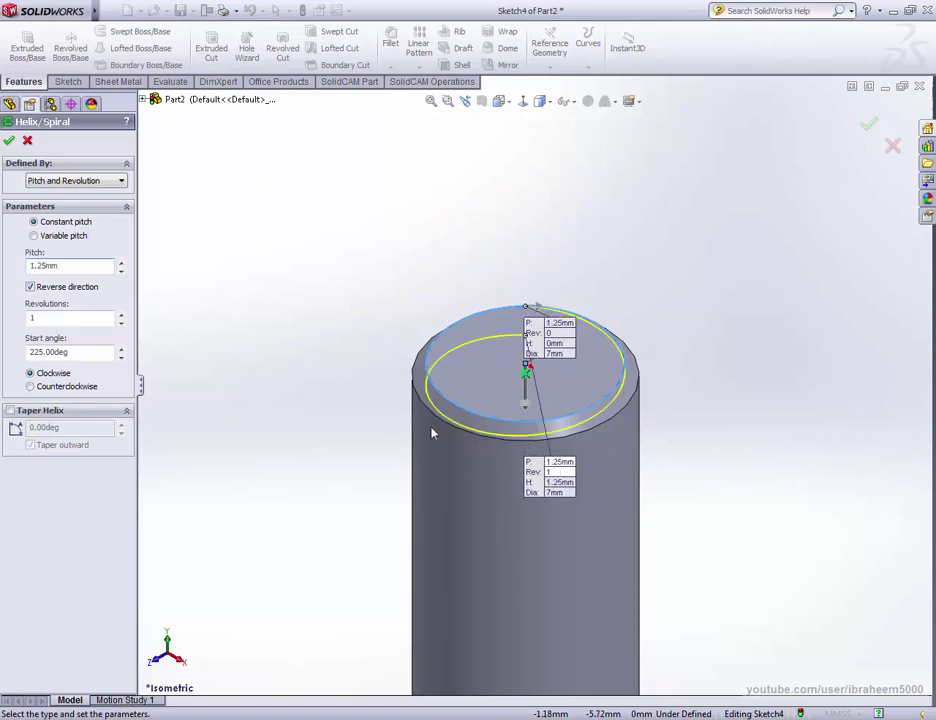
- Set the helix to 30 revolutions and create it
scroll(432, 433, "up", 3)
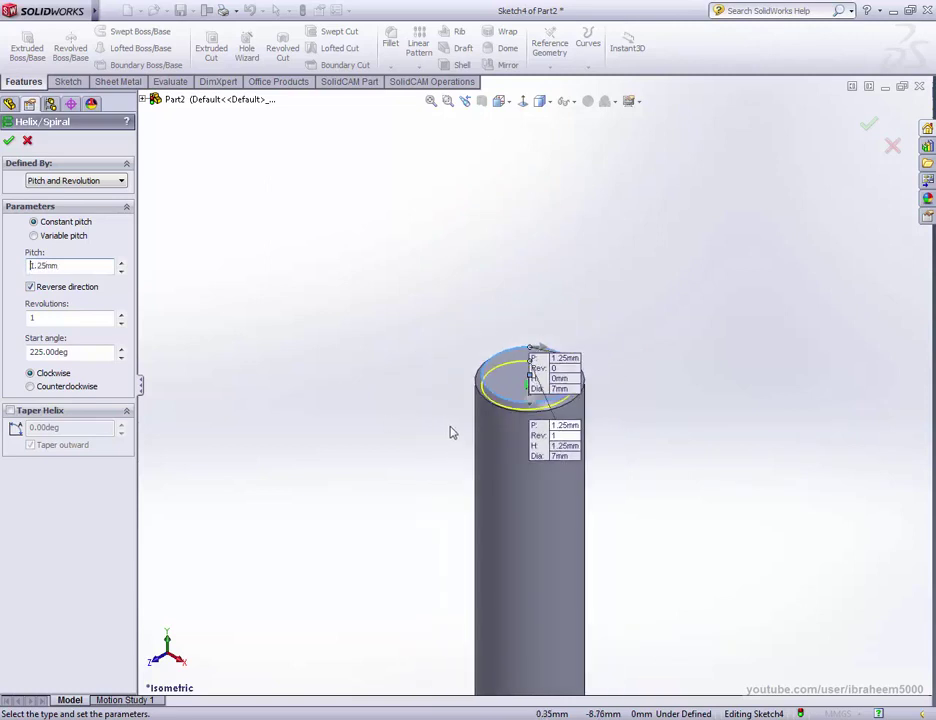
left_click(121, 316)
left_click(121, 316)
left_click(121, 316)
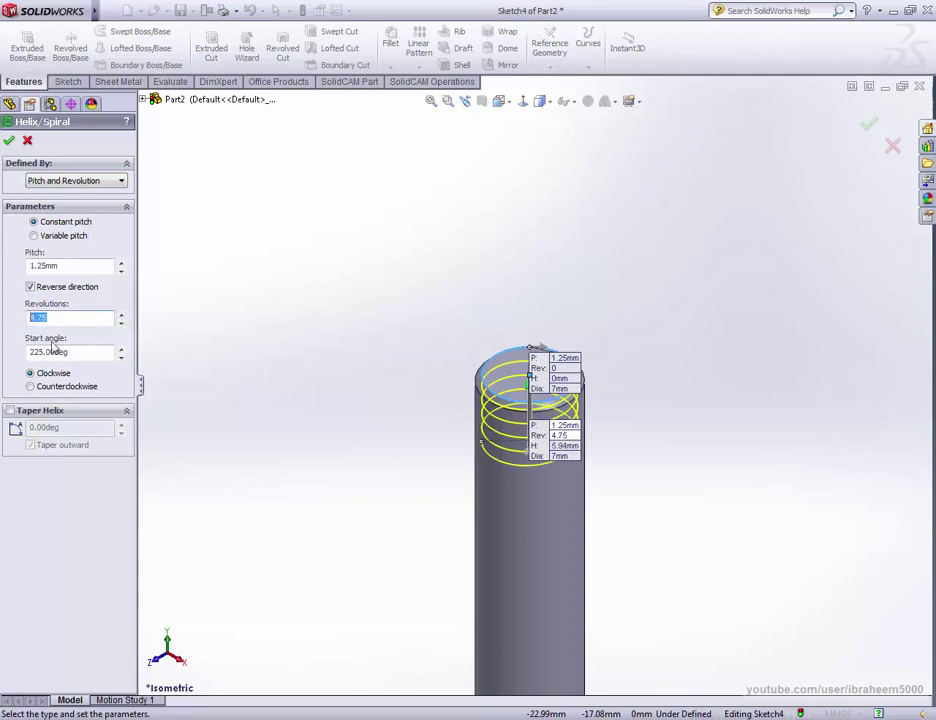
scroll(530, 390, "up", 3)
type("30")
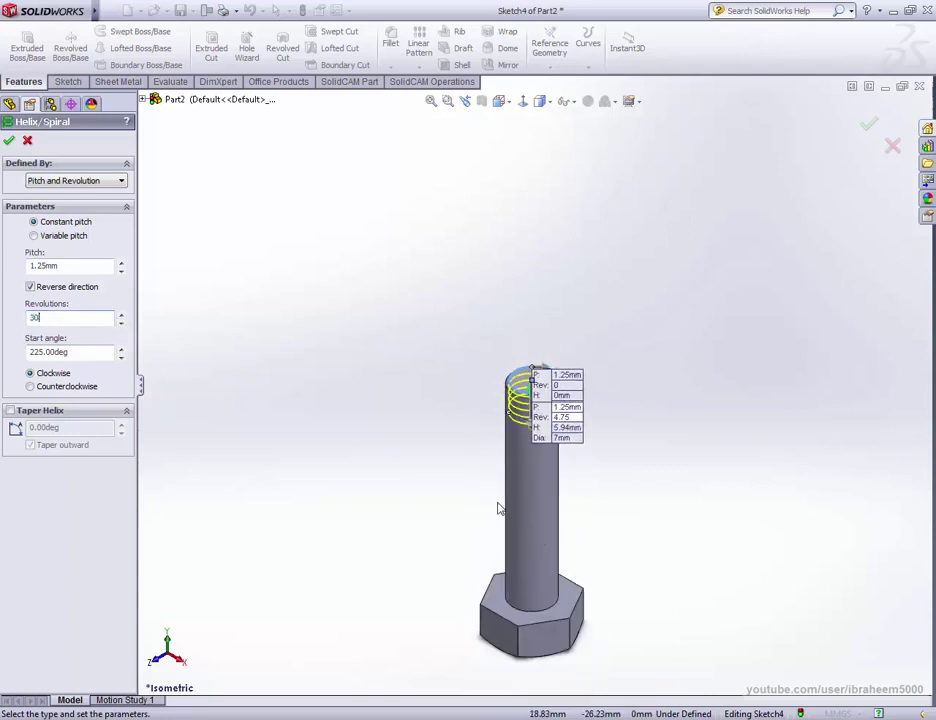
key("Return")
scroll(560, 505, "down", 2)
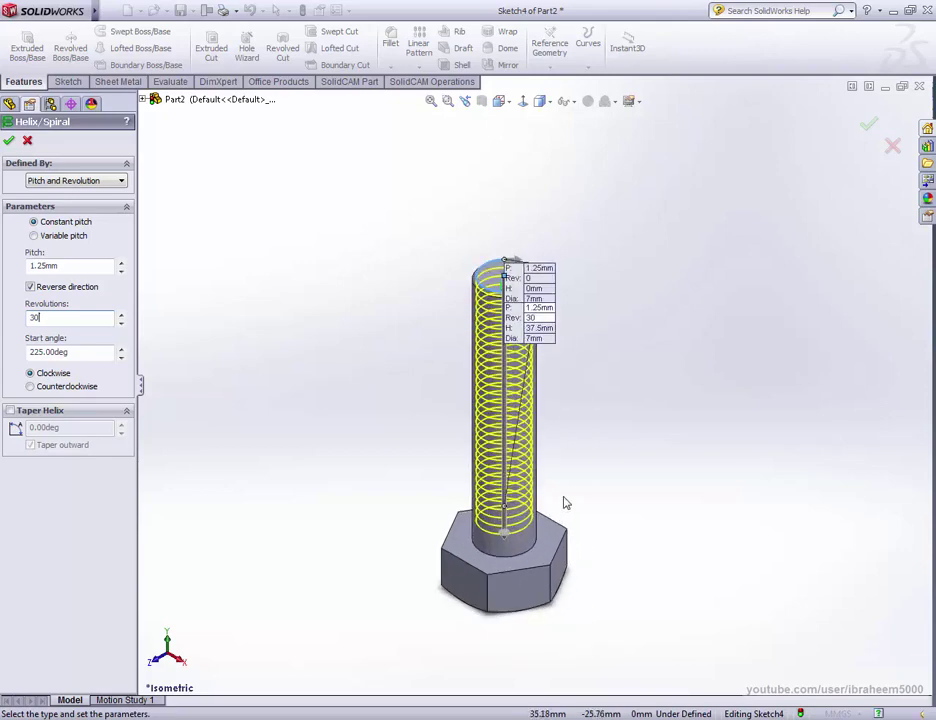
mouse_move(564, 501)
middle_mouse_down()
mouse_move(612, 396)
mouse_move(581, 502)
mouse_move(679, 323)
middle_mouse_up()
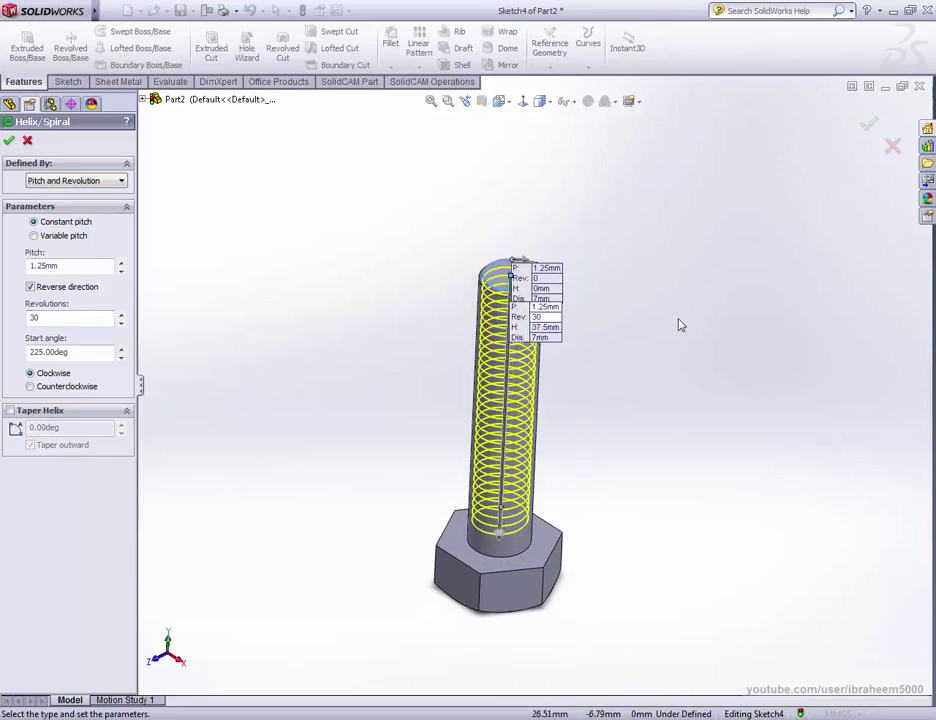
left_click(869, 123)
- Edit Helix/Spiral1 to change its start angle from 225° to 0°, keeping 1.25mm pitch and 30 revolutions
scroll(485, 318, "down", 3)
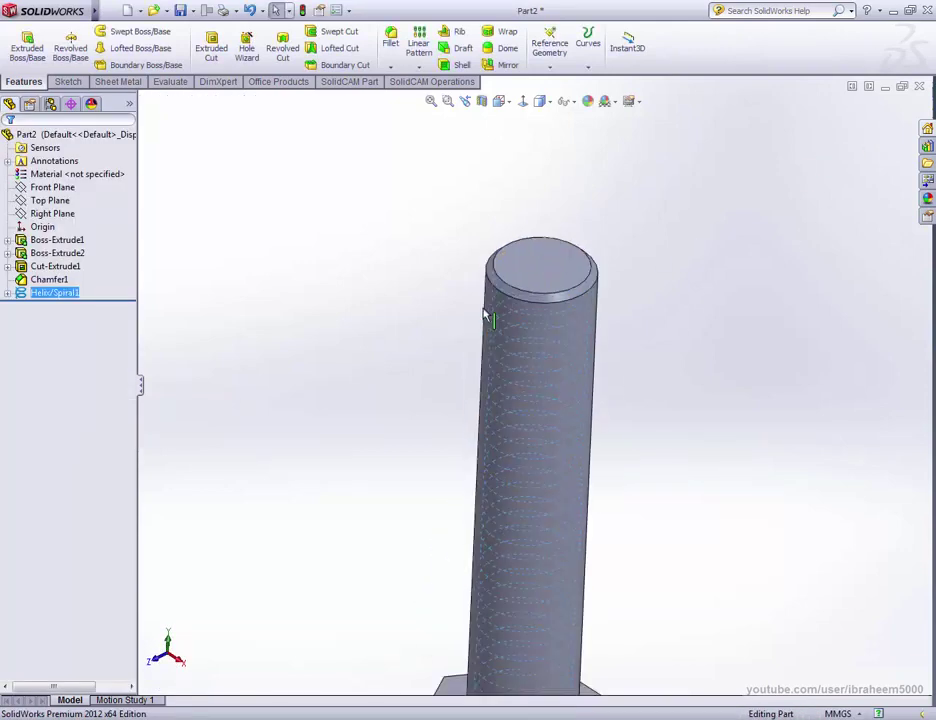
left_click(401, 313)
scroll(606, 240, "down", 2)
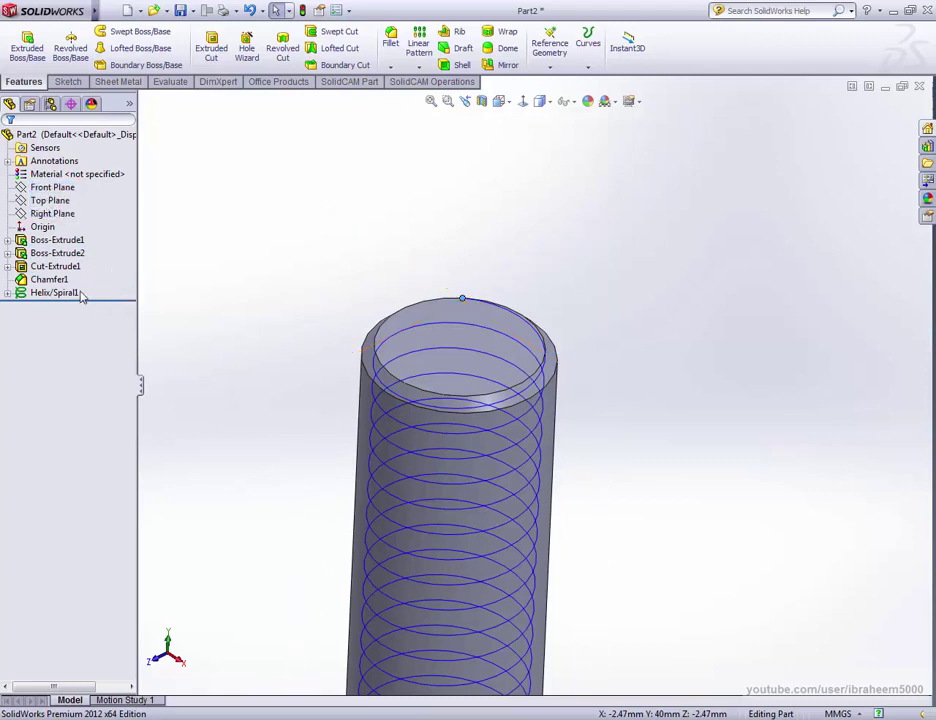
left_click(40, 292)
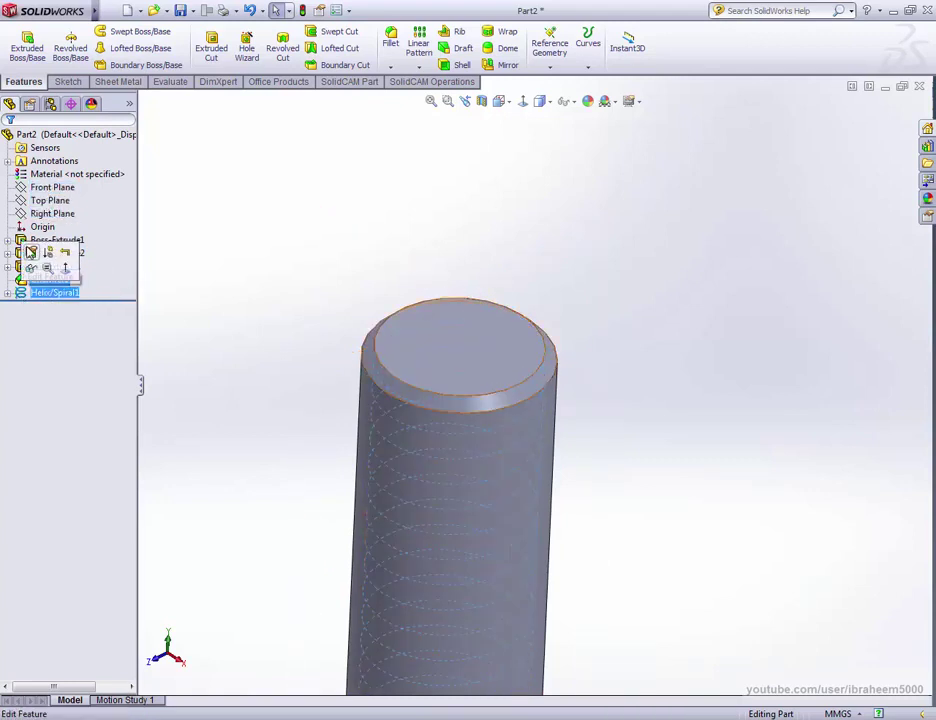
left_click(30, 251)
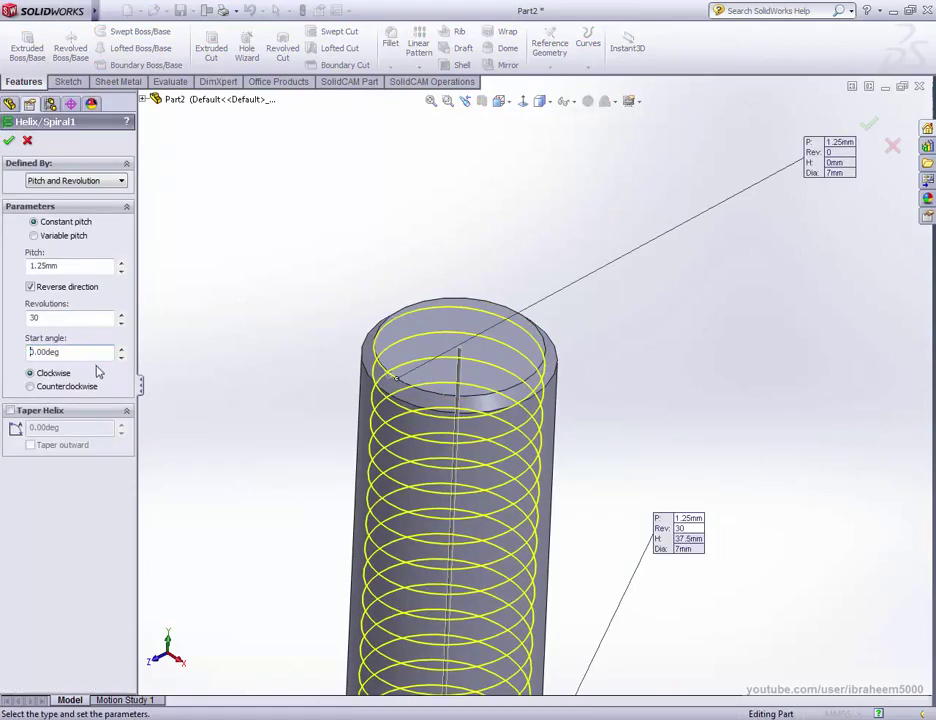
key("Return")
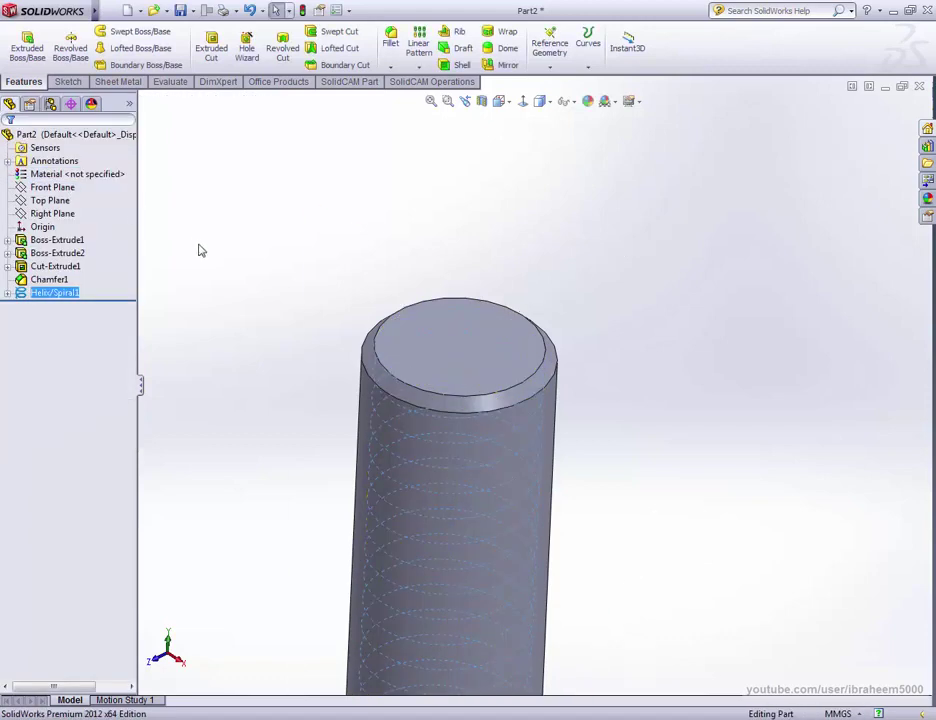
- Select the Right Plane for the new thread-profile sketch
left_click(297, 252)
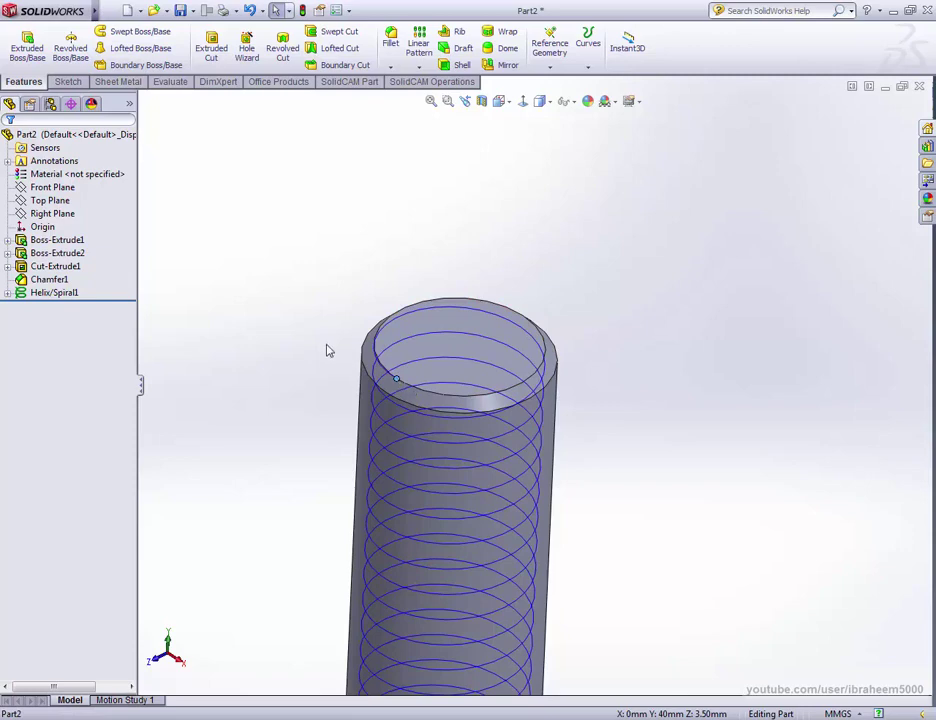
scroll(328, 349, "down", 3)
scroll(525, 428, "down", 3)
scroll(472, 457, "up", 3)
scroll(522, 428, "up", 3)
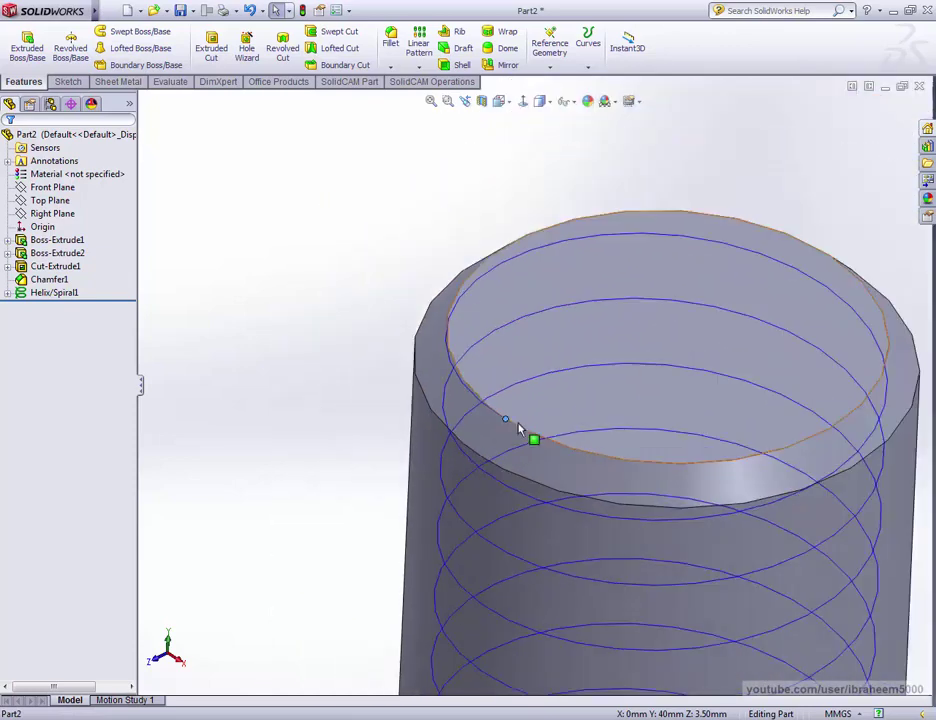
left_click(45, 216)
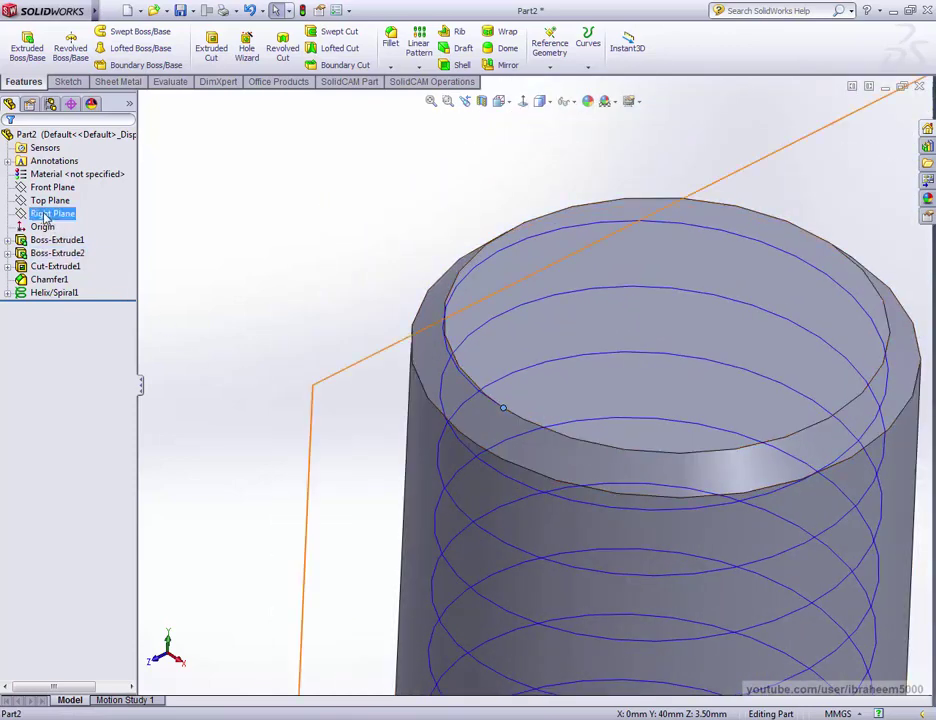
scroll(343, 248, "up", 3)
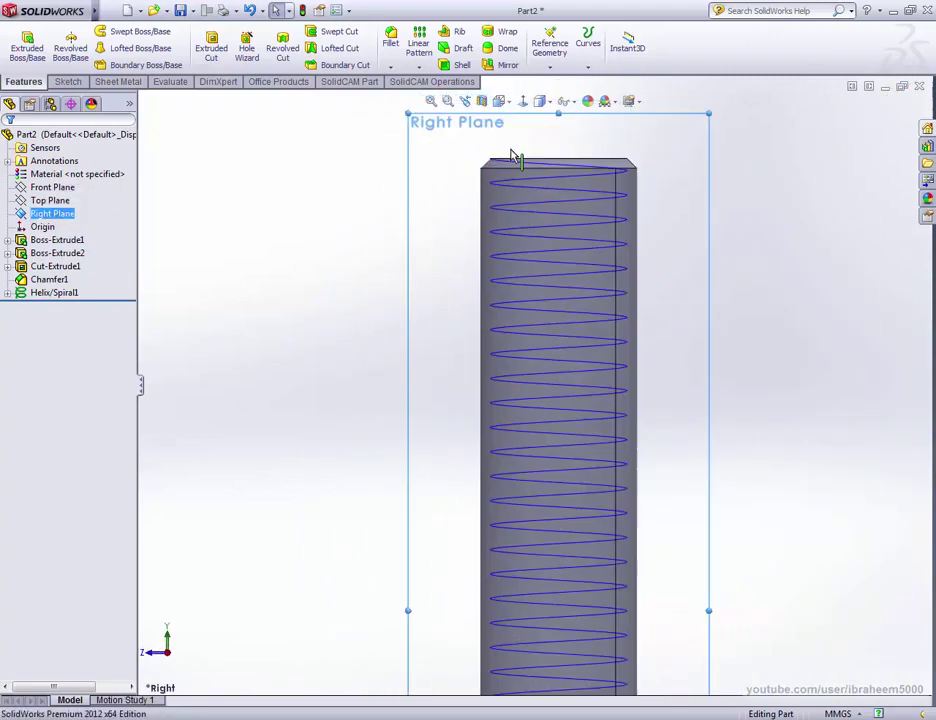
scroll(512, 153, "down", 3)
scroll(491, 203, "down", 2)
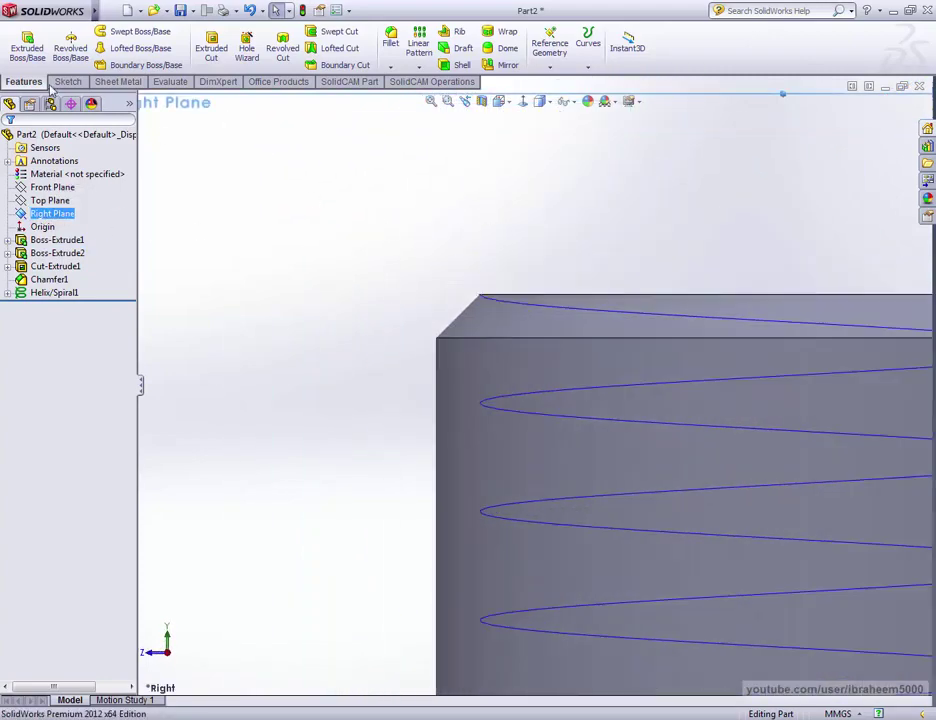
- Draw a closed four-sided thread profile with slanted top and bottom edges
left_click(67, 83)
left_click(90, 32)
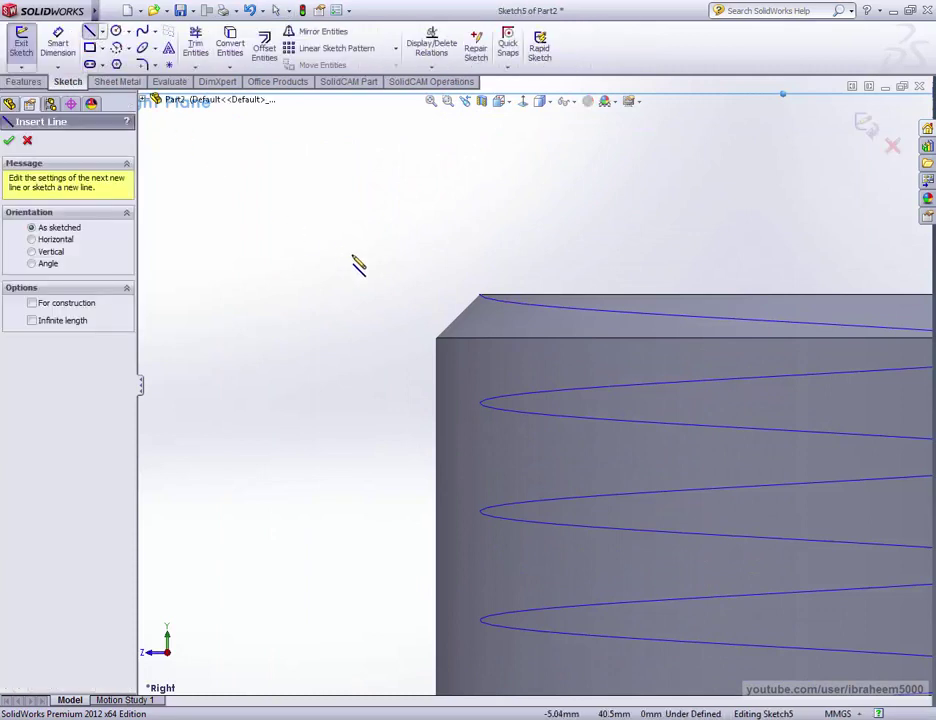
left_click(358, 228)
left_click(399, 255)
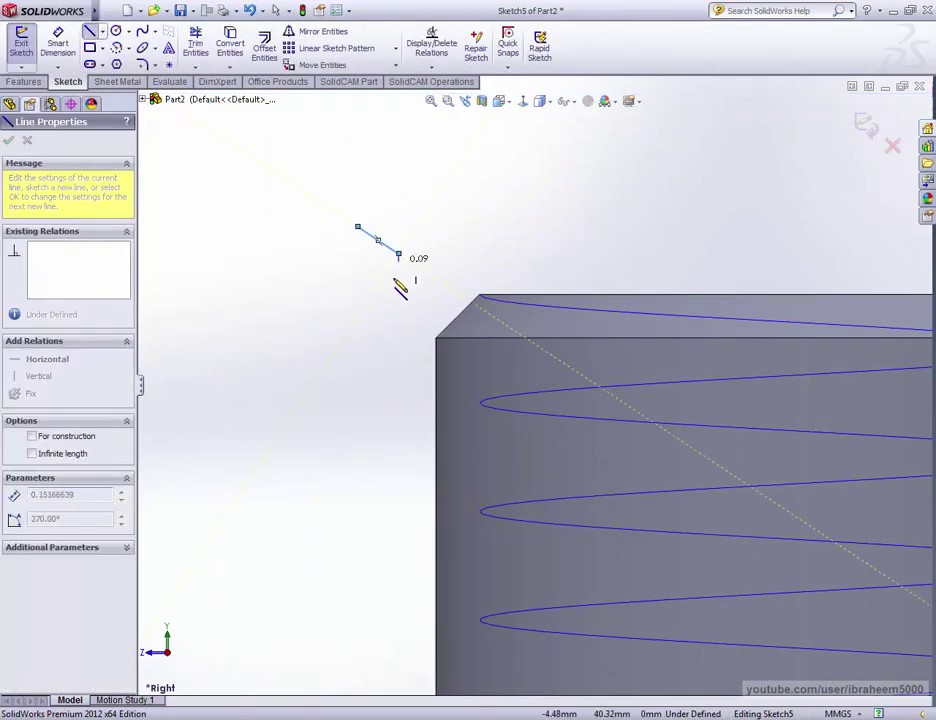
left_click(399, 313)
left_click(358, 333)
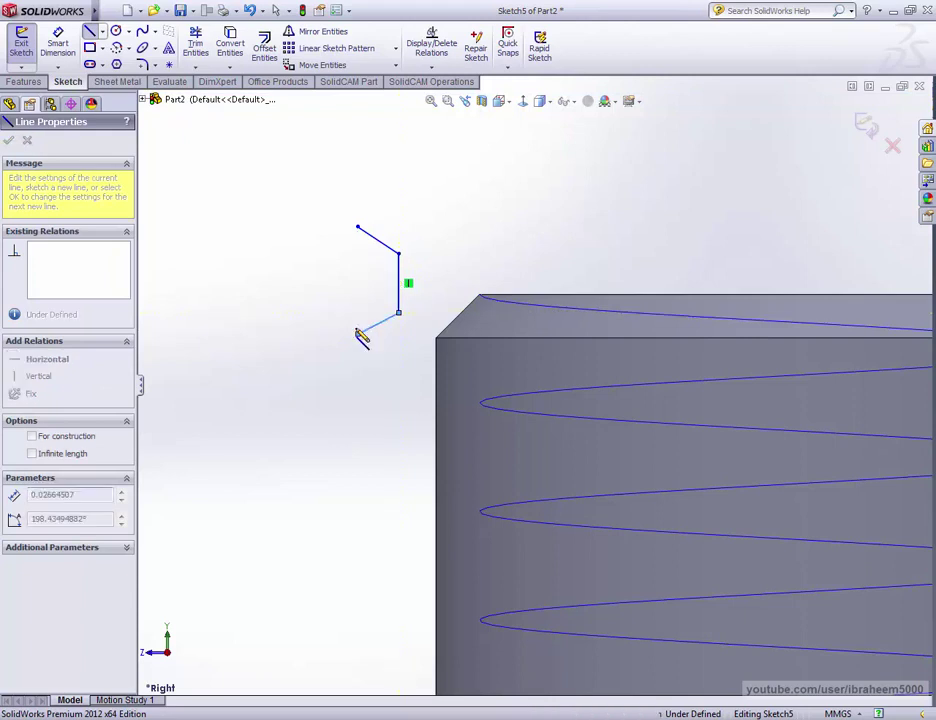
left_click(358, 229)
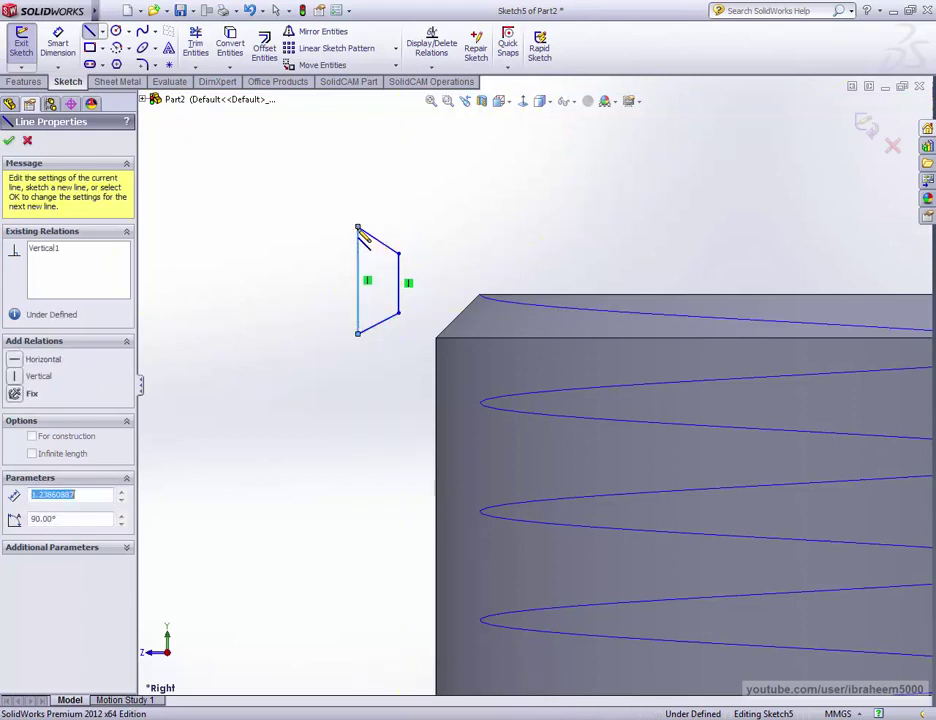
- Draw vertical and horizontal centerlines between the profile's edge midpoints
left_click(104, 35)
left_click(122, 58)
left_click(358, 229)
scroll(358, 232, "down", 3)
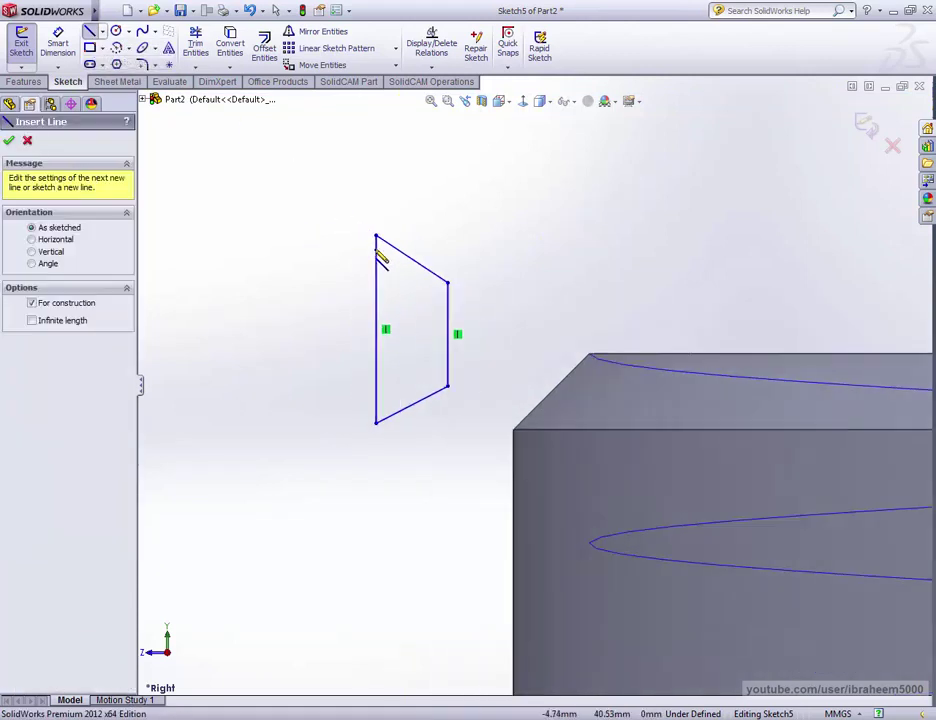
left_click(428, 268)
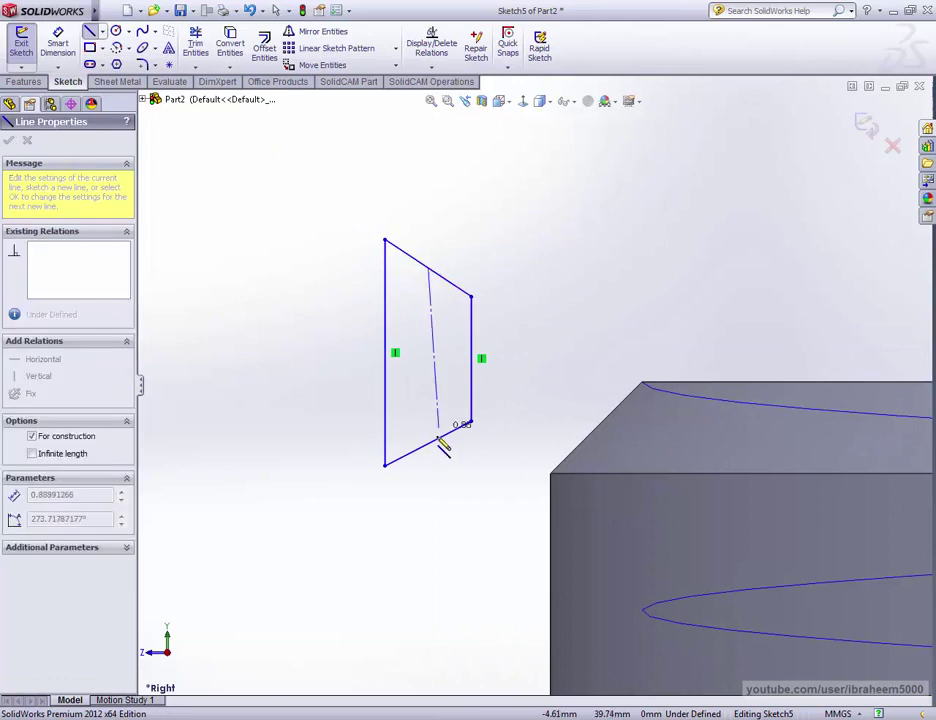
left_click(428, 443)
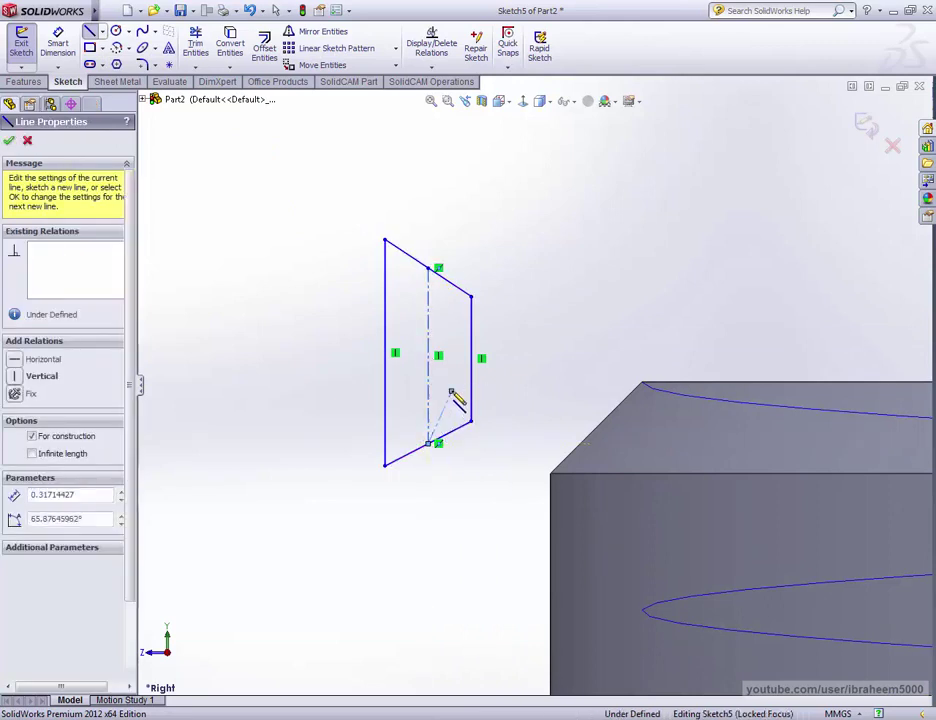
left_click(470, 357)
left_click(385, 354)
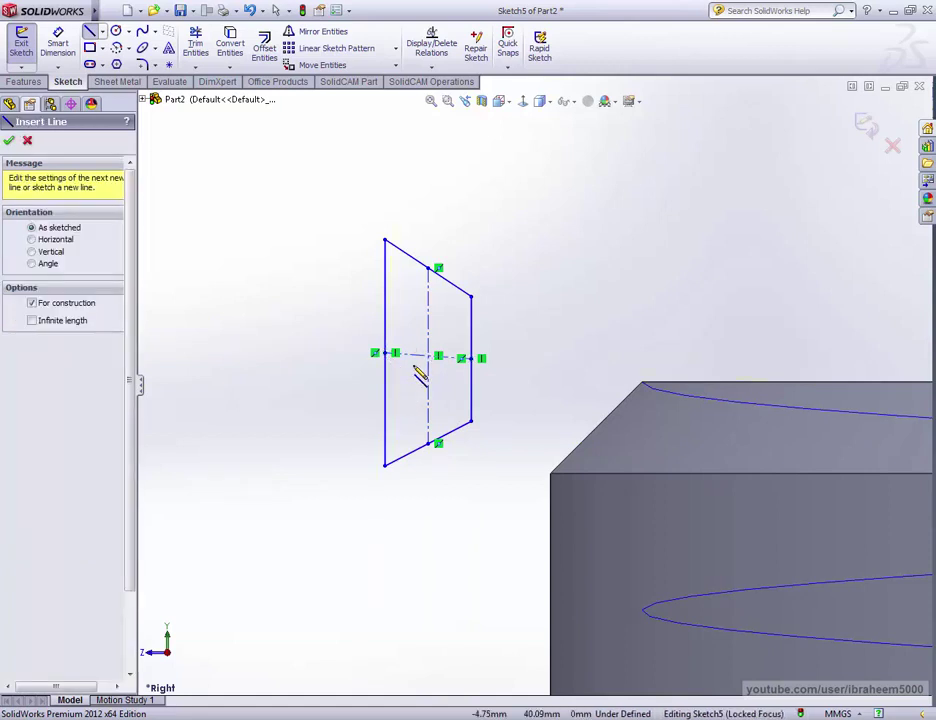
key("Escape")
- Make the crosswise centerline horizontal and the other centerline vertical
left_click(416, 362)
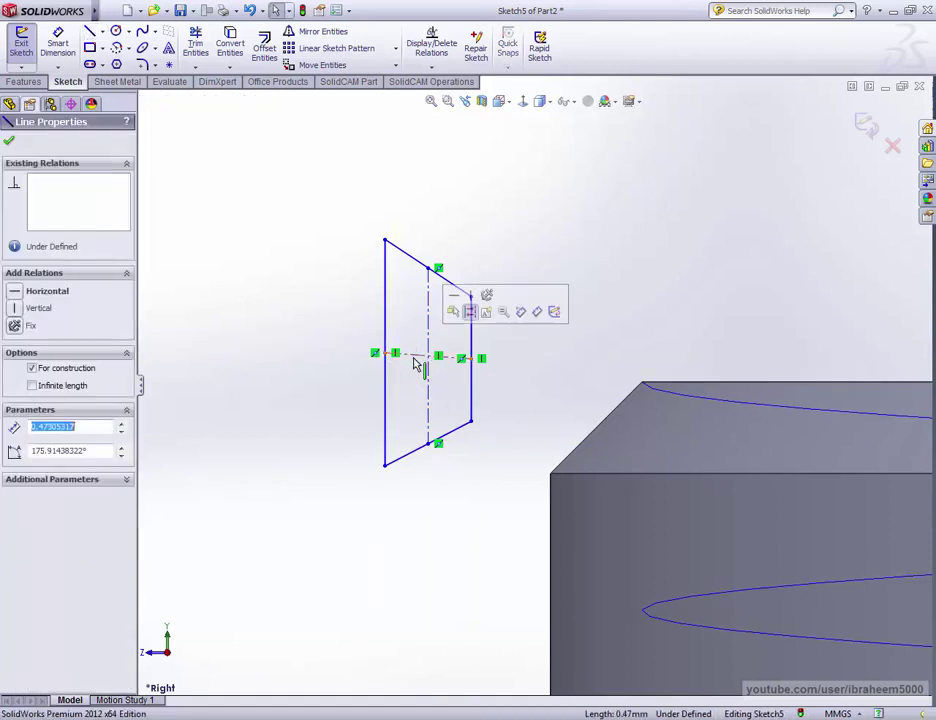
left_click(455, 298)
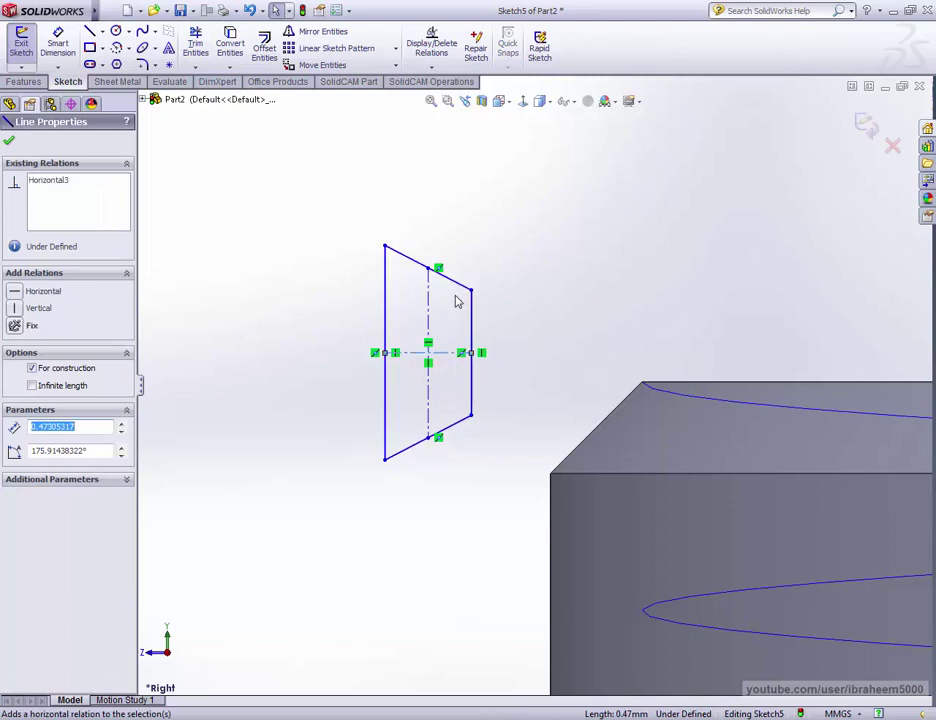
left_click(435, 302)
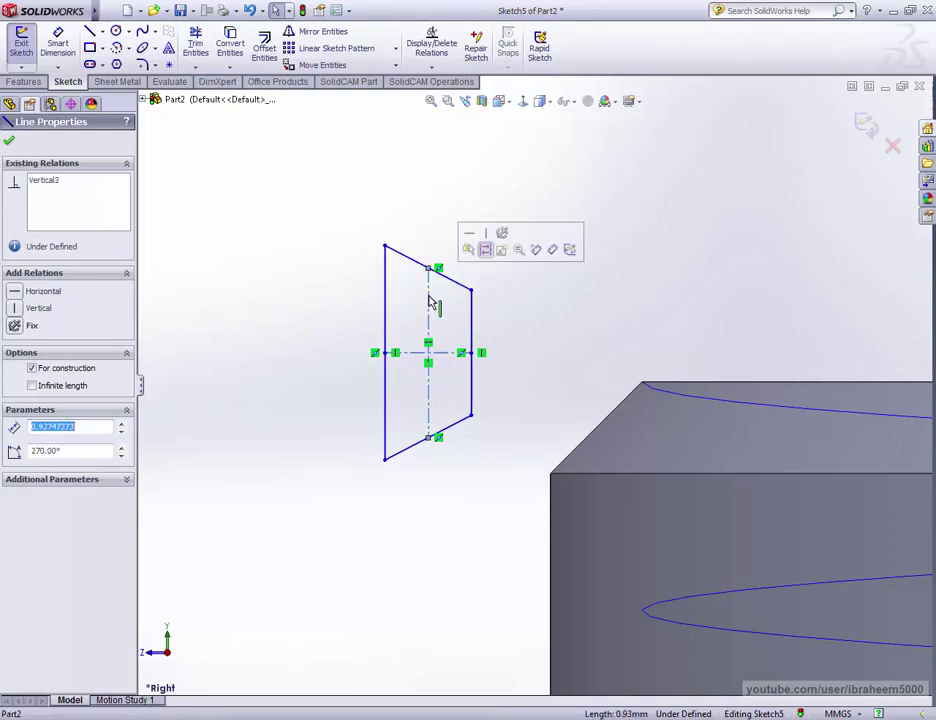
left_click(487, 234)
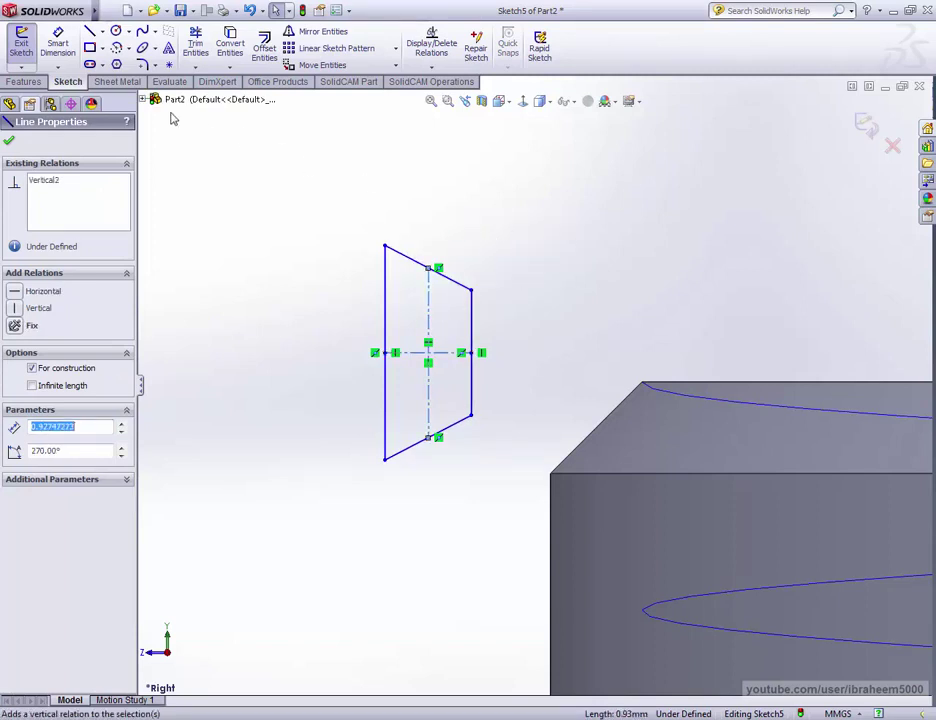
- Dimension the profile's width and midpoint-to-midpoint height to 0.63 each
left_click(57, 52)
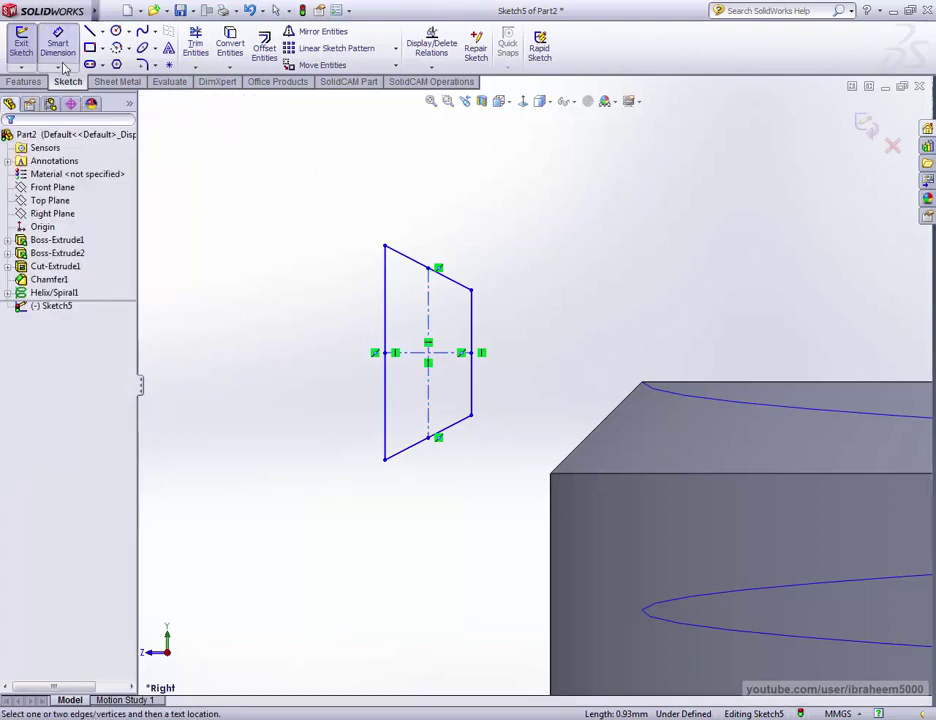
left_click(386, 370)
left_click(472, 336)
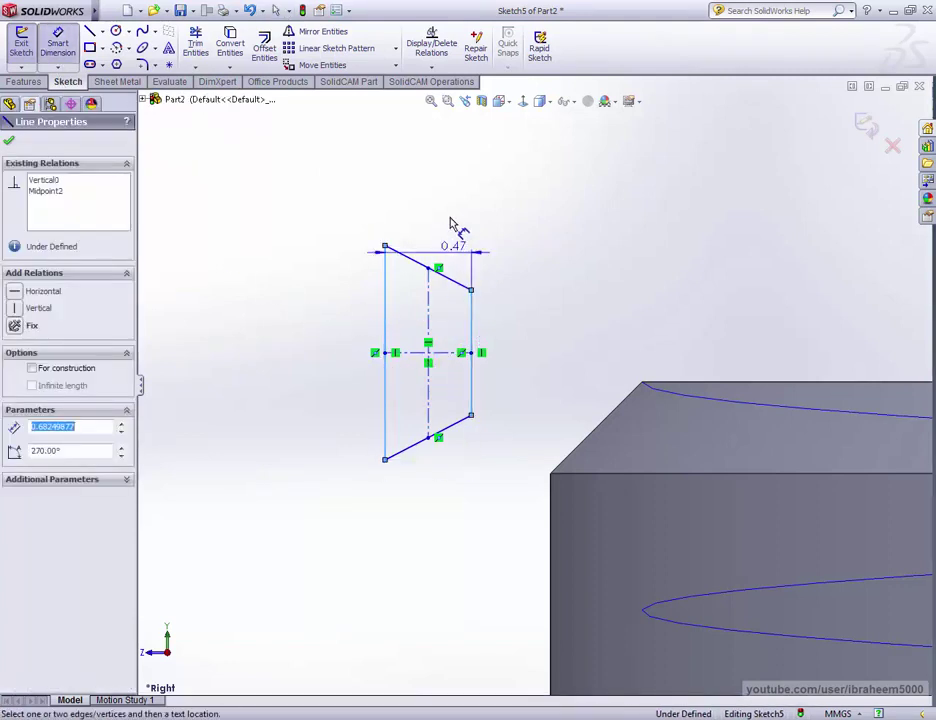
left_click(441, 187)
type("1")
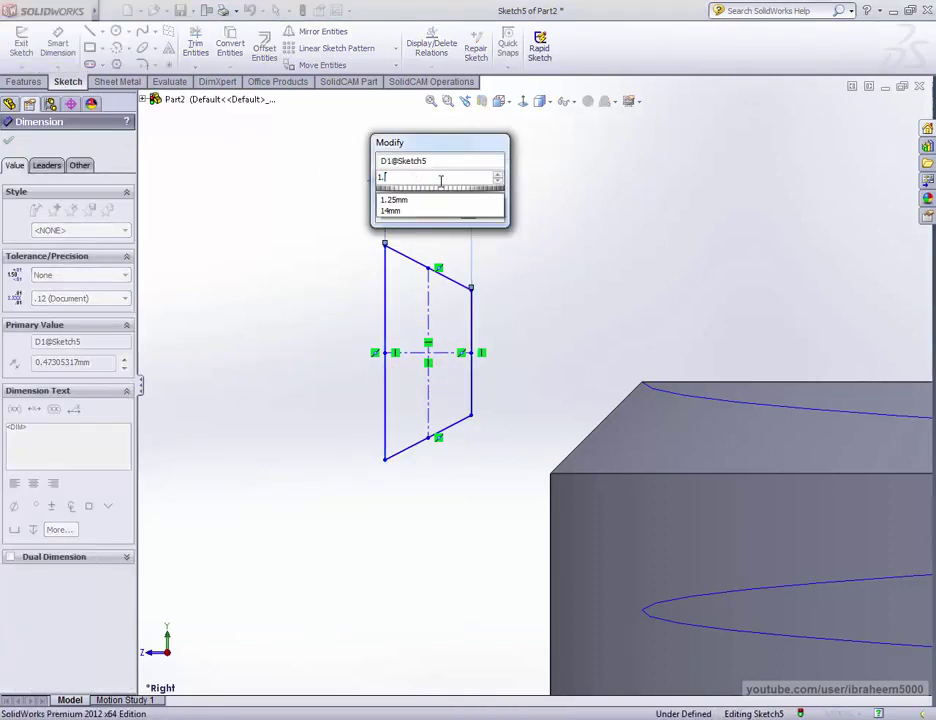
type(".25/2")
key("Return")
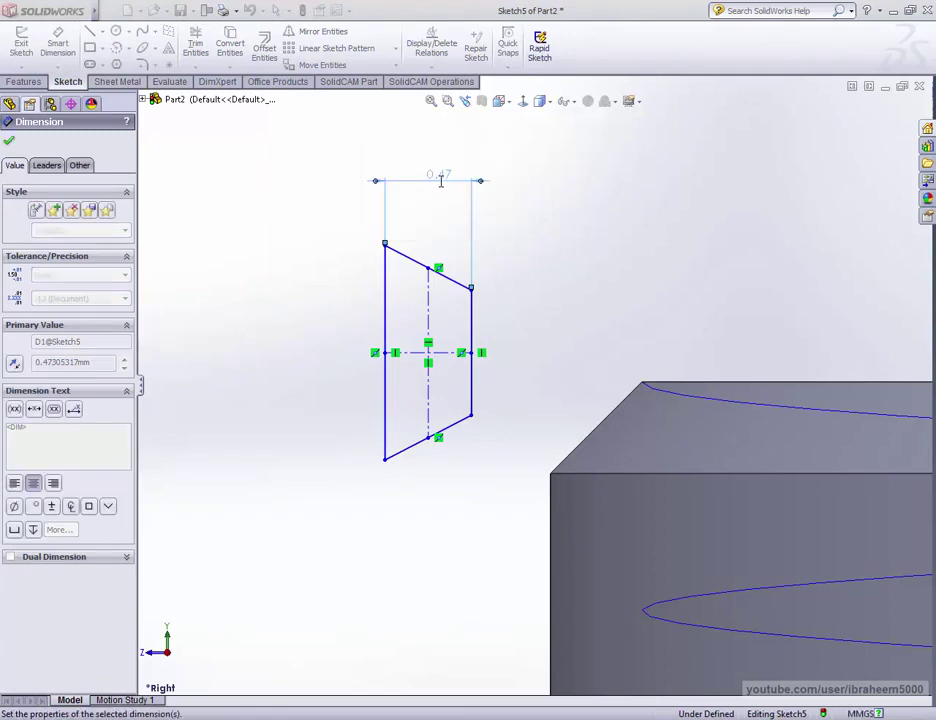
left_click(444, 264)
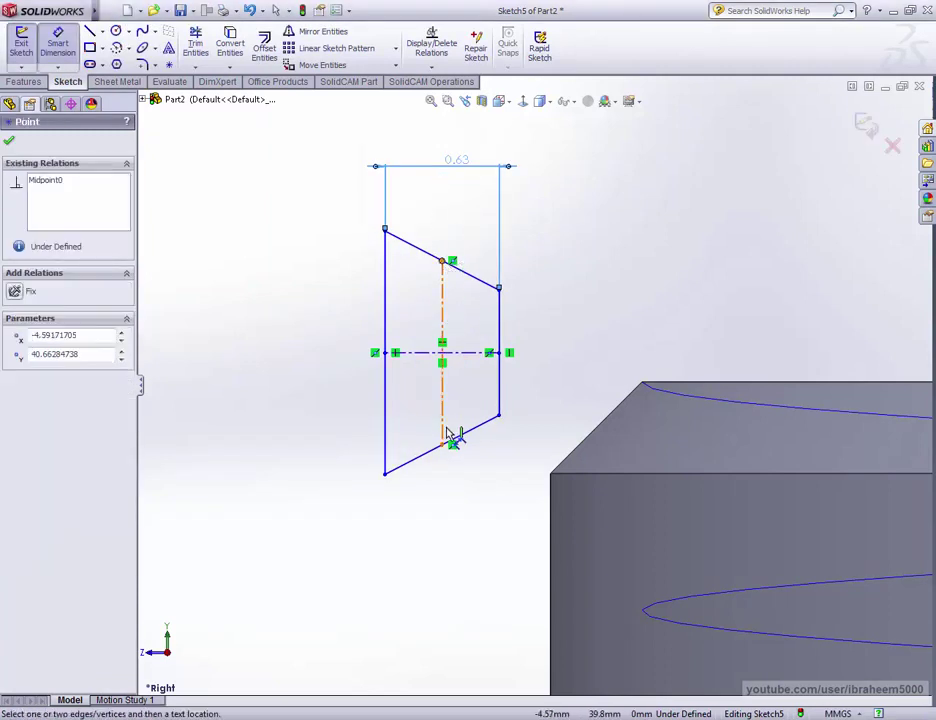
left_click(444, 449)
left_click(246, 346)
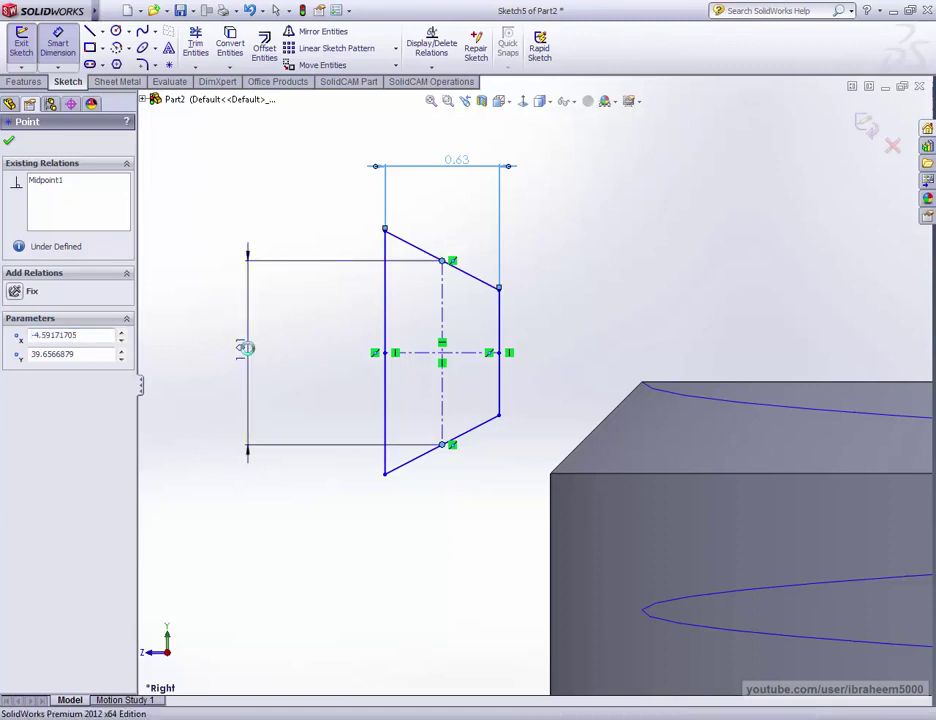
type("1.2")
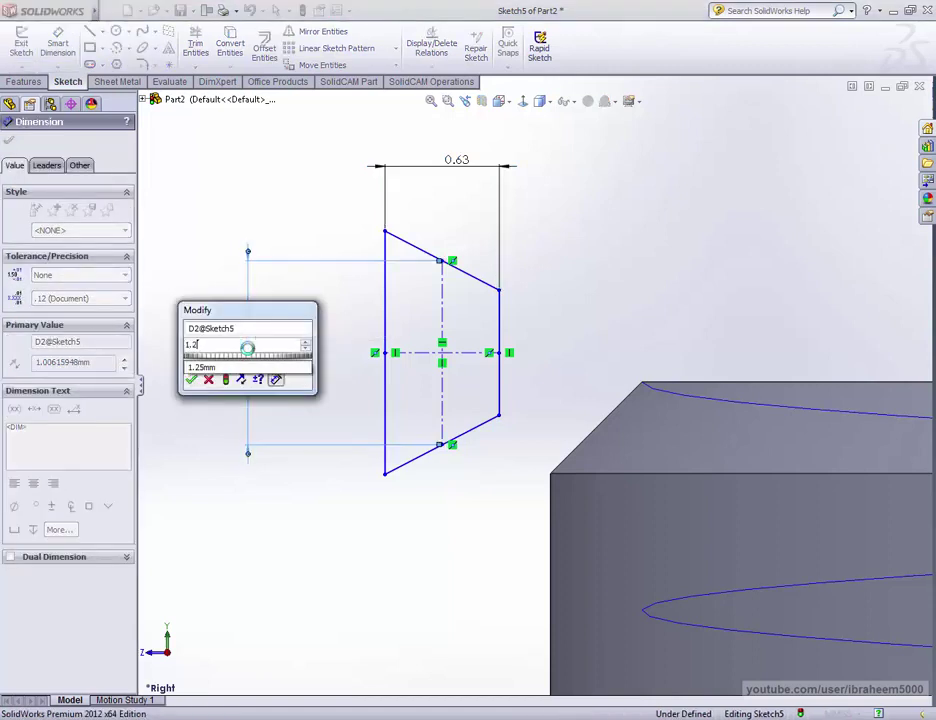
type("/2")
key("Return")
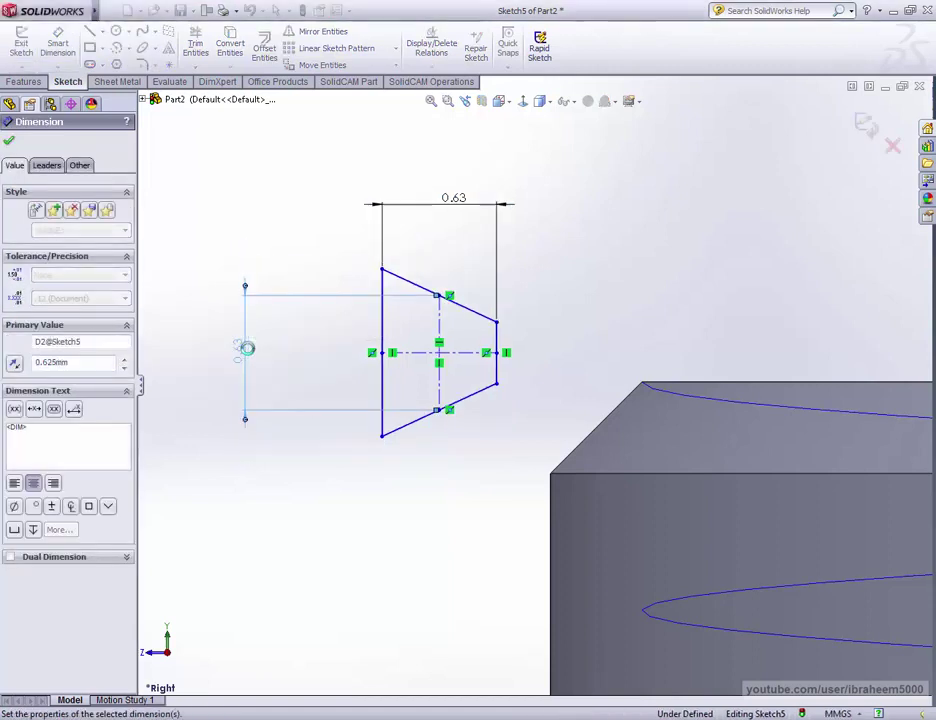
- Set a 29° angle between the slanted flanks and bring up the reference profile diagram
left_click(422, 287)
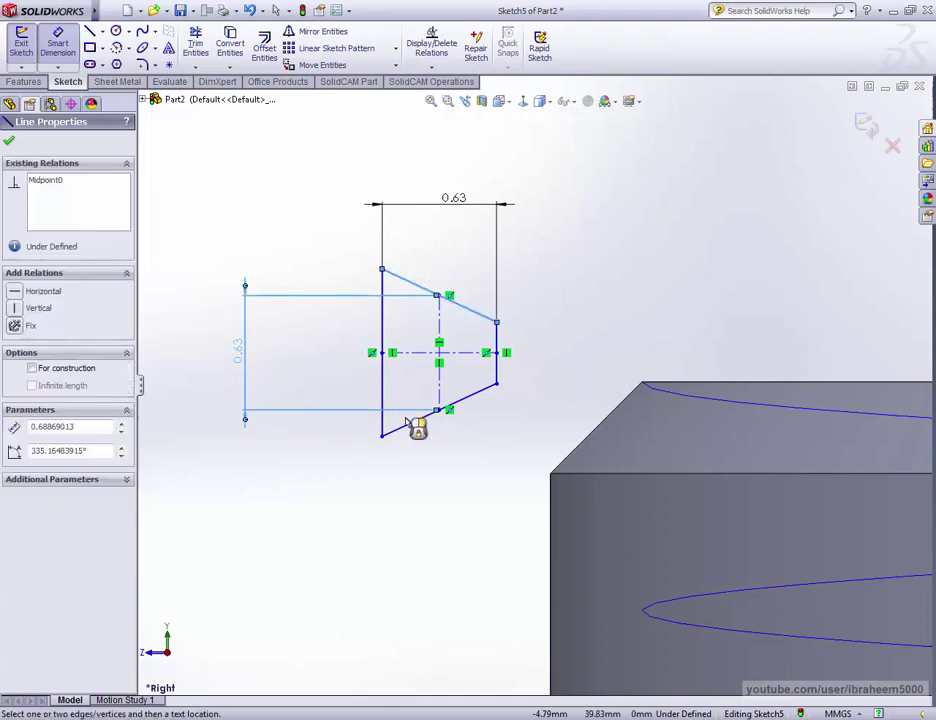
left_click(412, 423)
left_click(301, 360)
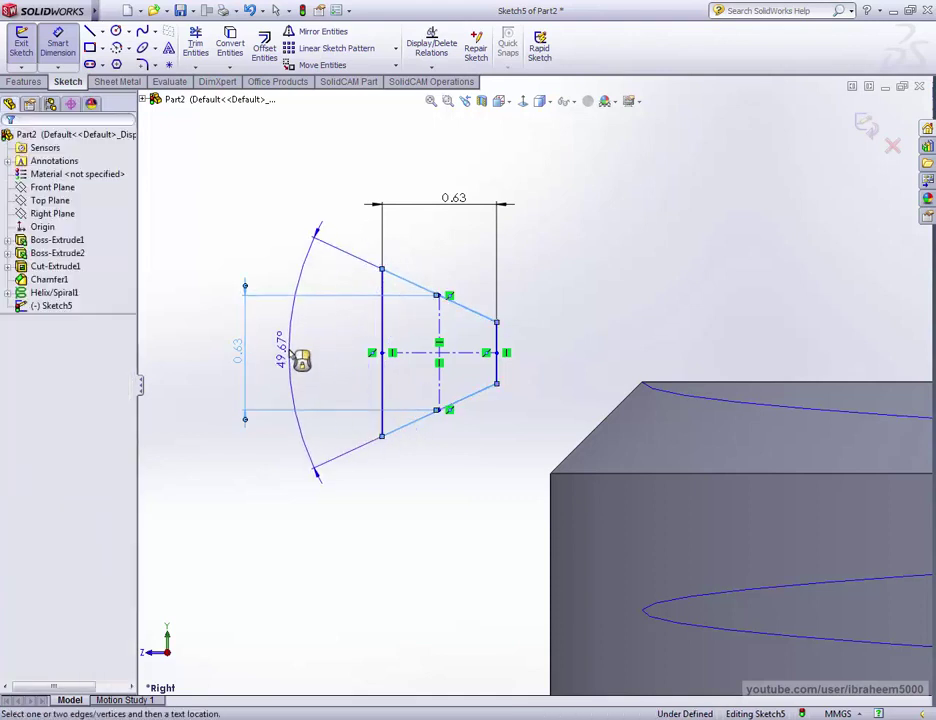
type("29")
key("Return")
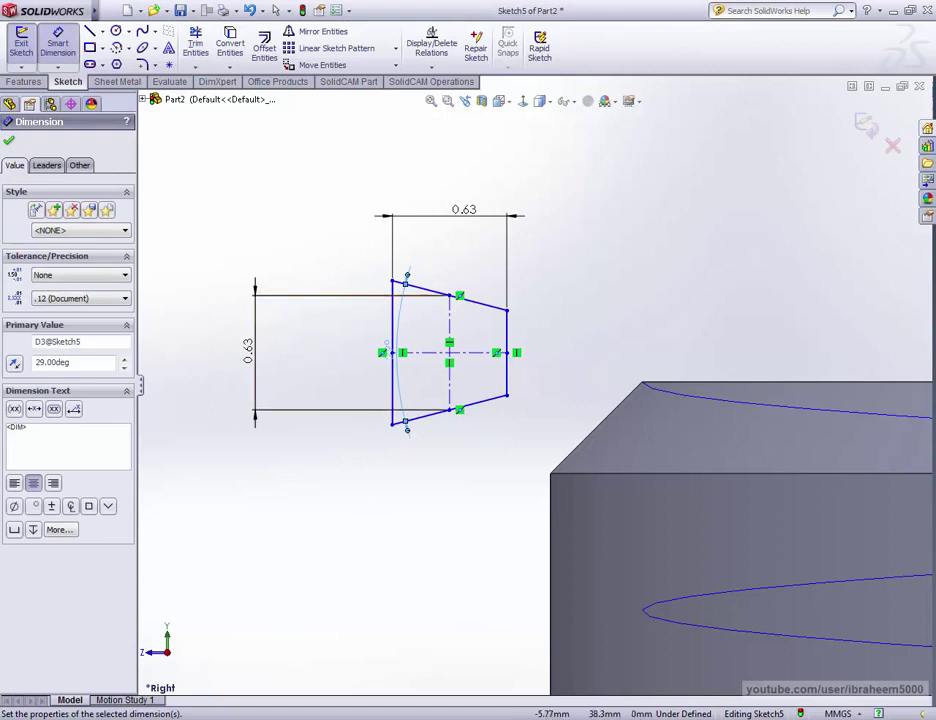
key("alt+Tab")
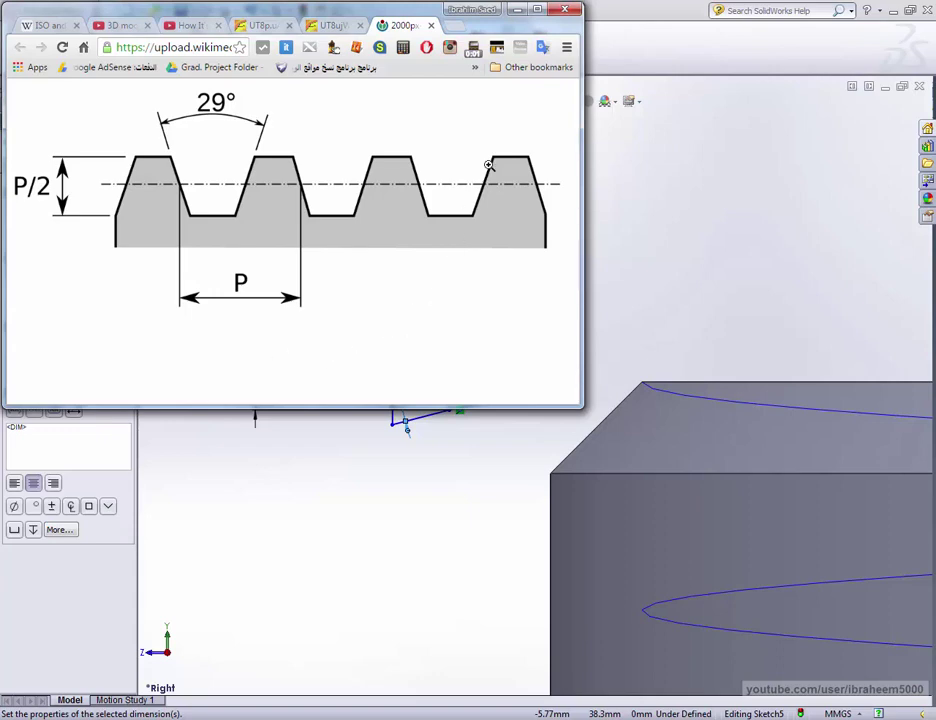
left_click(517, 14)
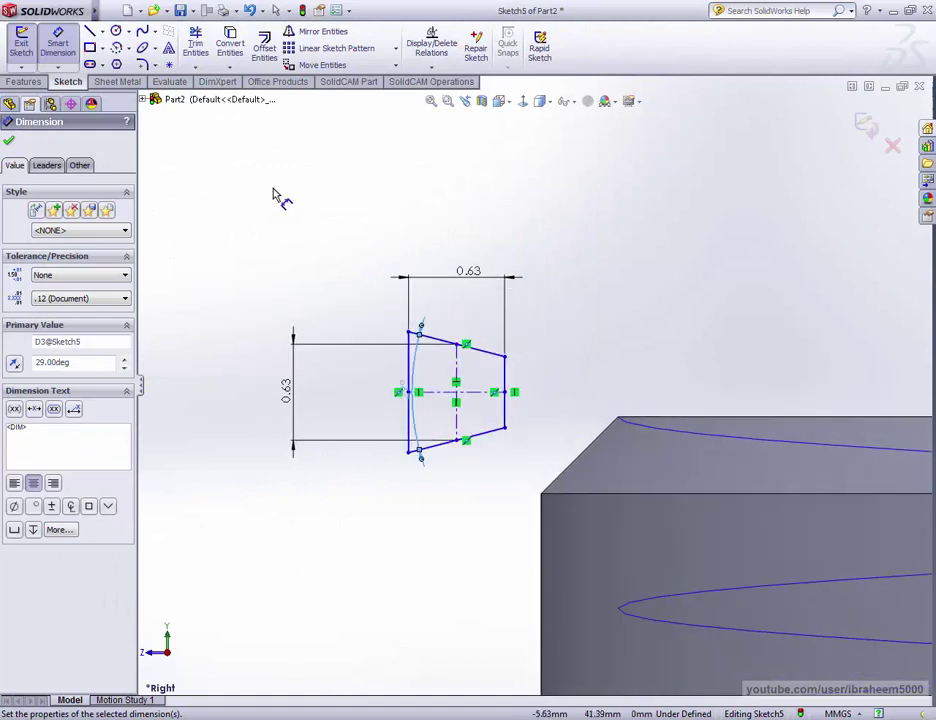
- Place a sketch point on the bolt's chamfer corner and fix it in place
left_click(169, 64)
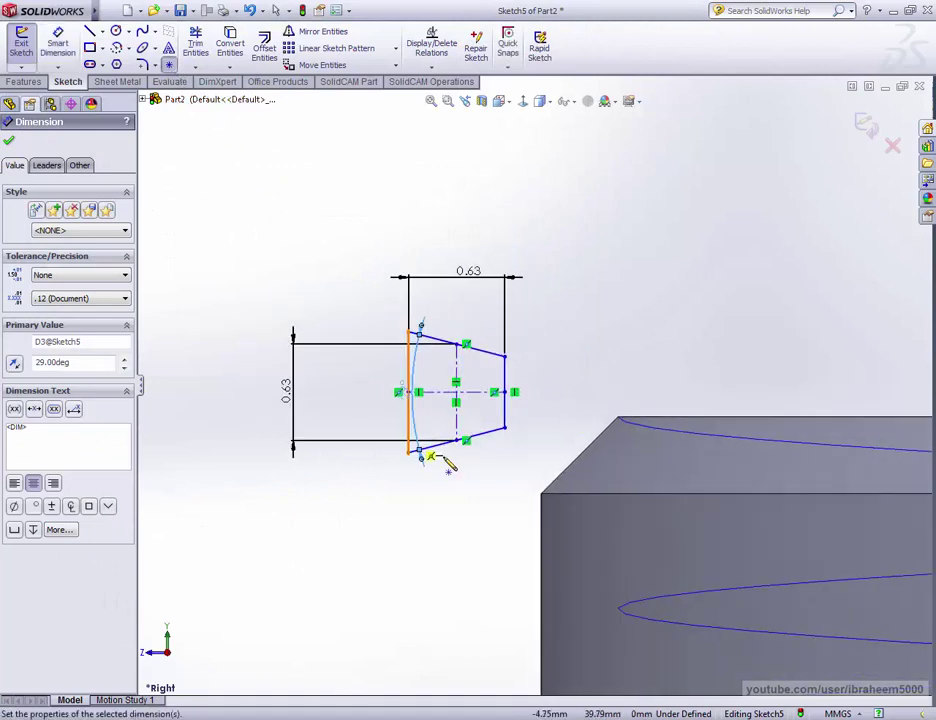
left_click(456, 393)
scroll(568, 430, "down", 2)
scroll(602, 428, "down", 2)
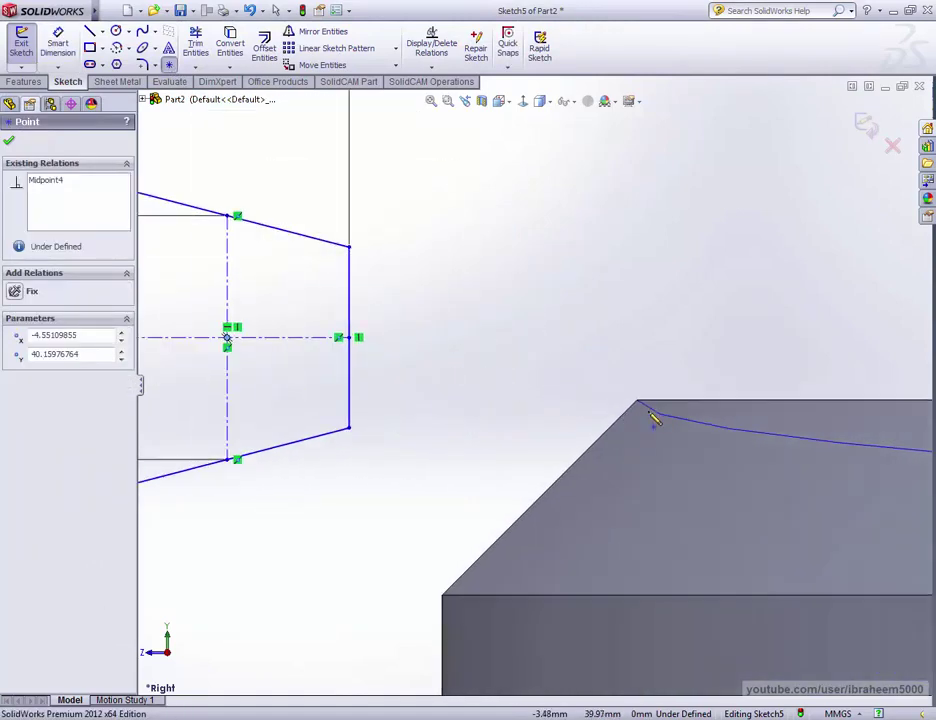
left_click(637, 402)
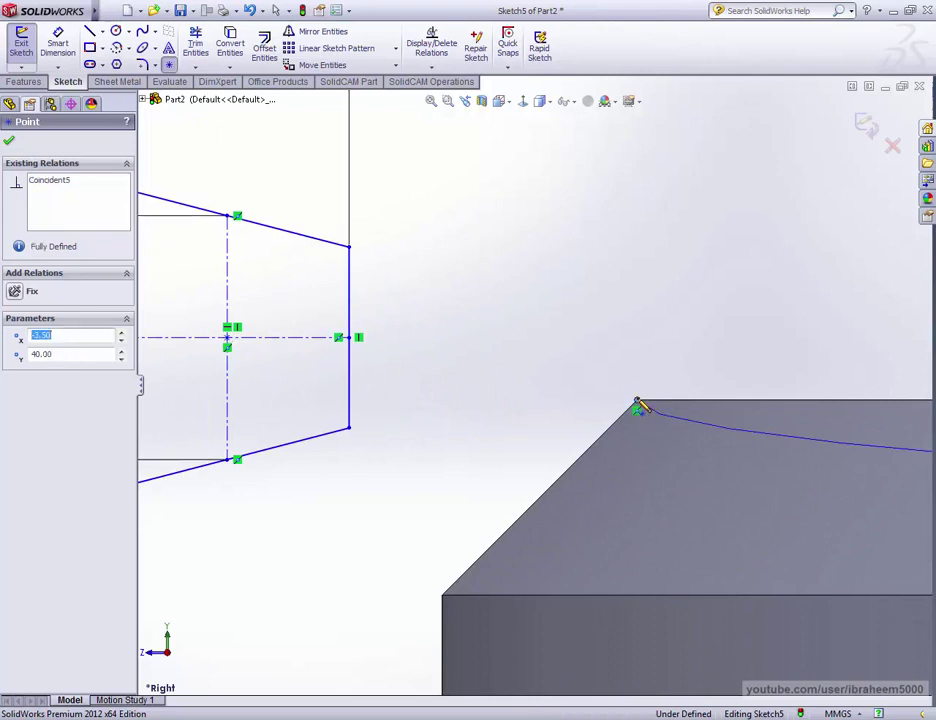
key("Escape")
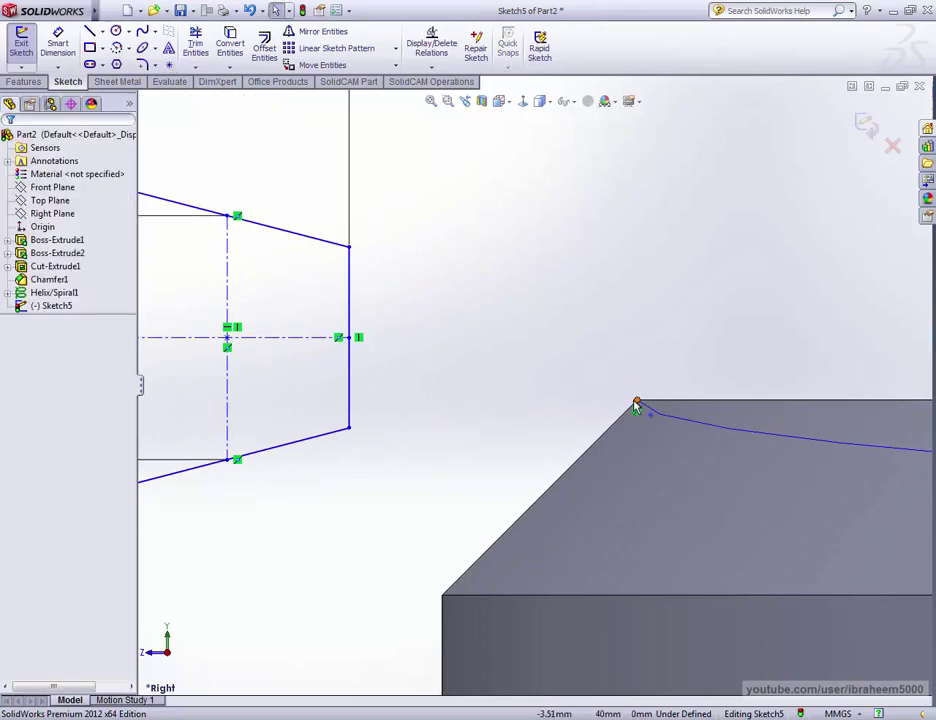
left_click(637, 402)
left_click(671, 342)
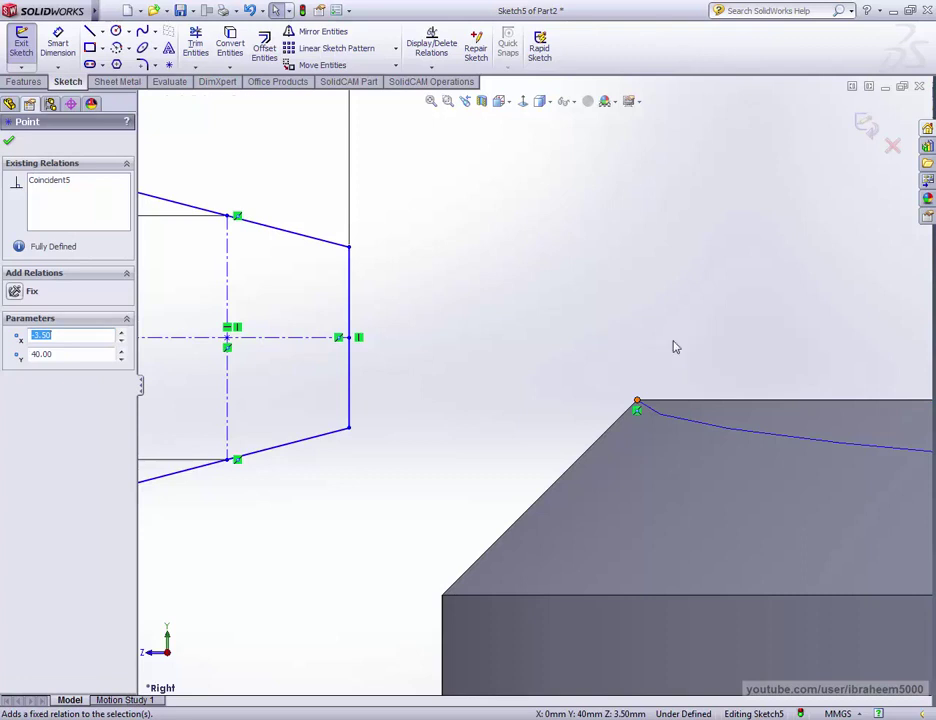
scroll(553, 351, "up", 2)
key("Escape")
- Make the profile's horizontal centerline coincident with the chamfer-corner point
left_click(393, 358)
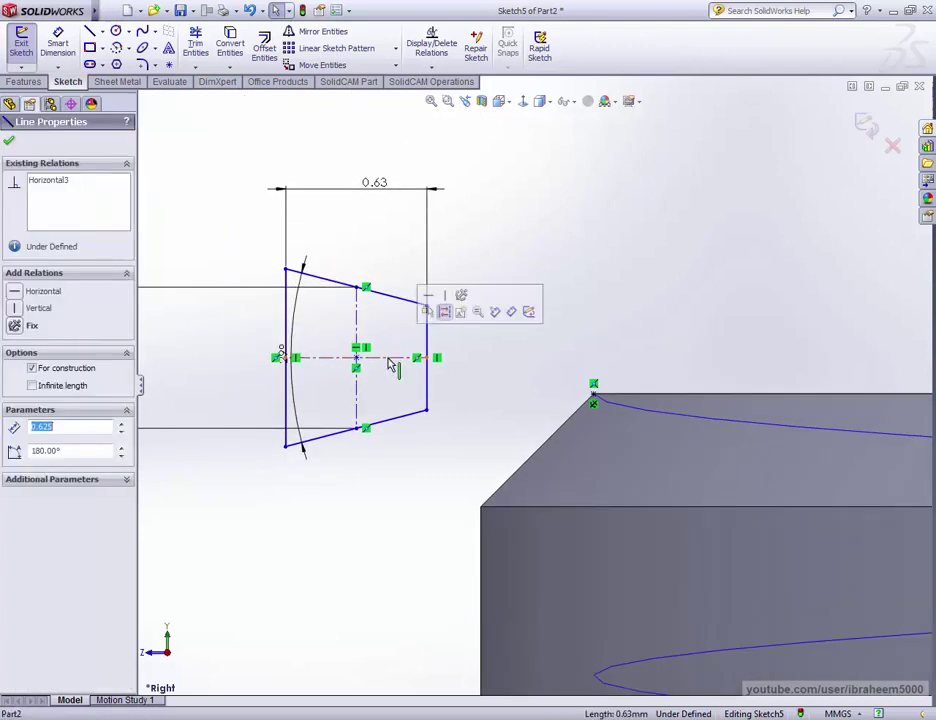
left_click(594, 399, "ctrl")
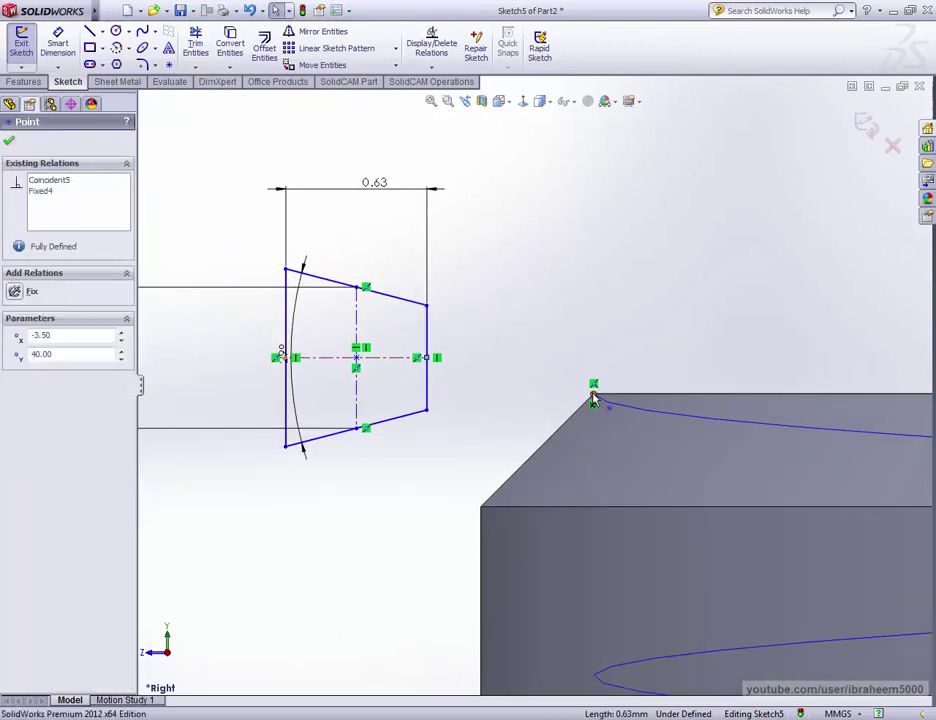
left_click(665, 330)
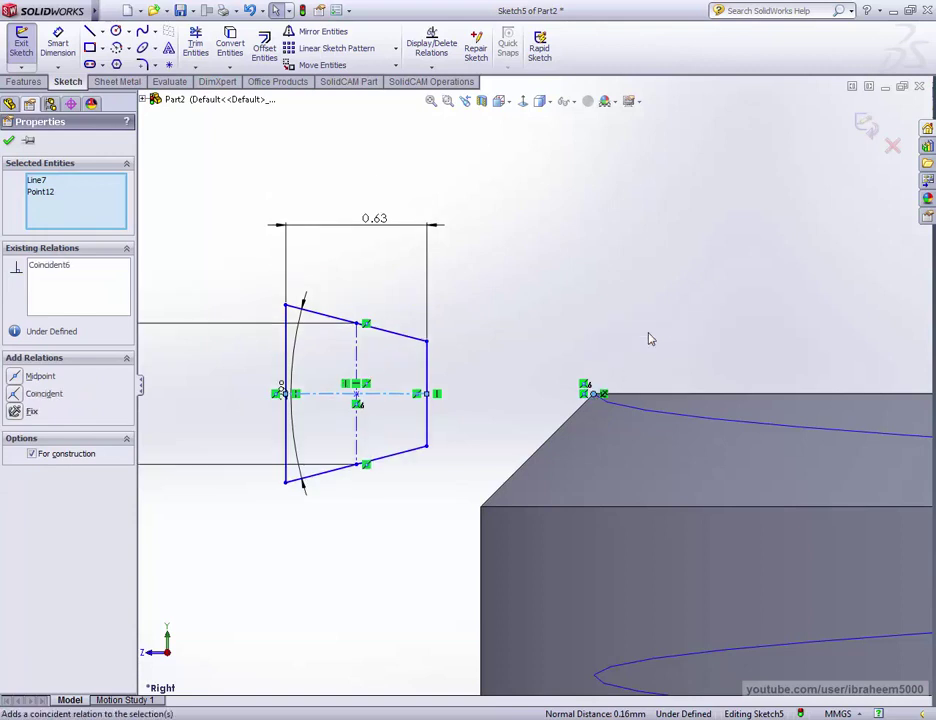
left_click(536, 349)
mouse_move(359, 360)
left_mouse_down()
mouse_move(603, 400)
mouse_move(562, 406)
left_mouse_up()
left_click(640, 268)
scroll(613, 349, "down", 4)
scroll(538, 377, "down", 2)
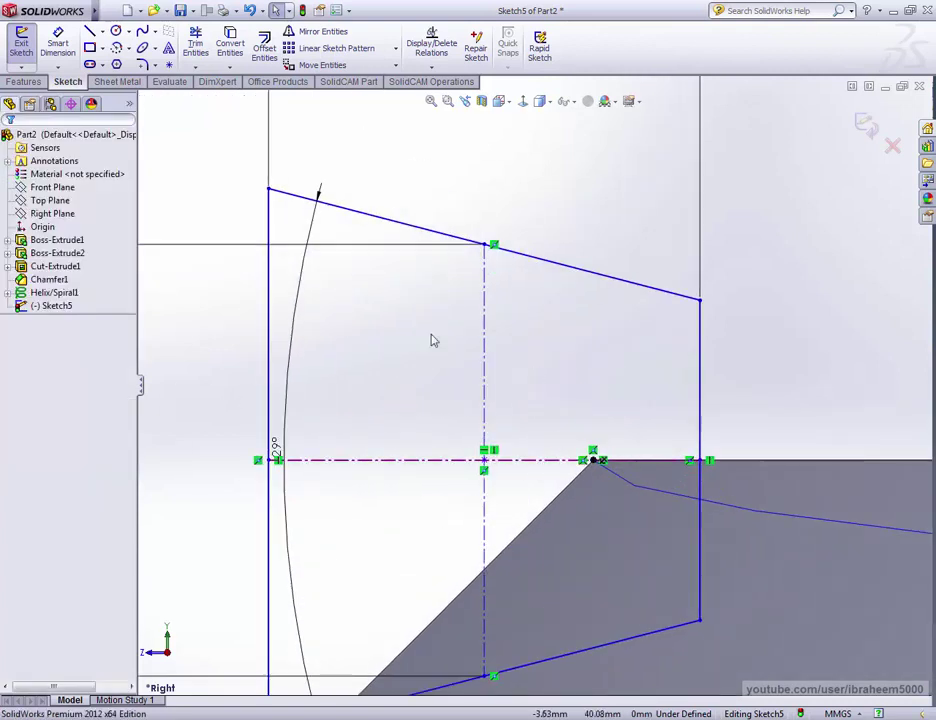
- Dimension the profile's left edge 0.50 from the corner point, fully defining Sketch5
left_click(58, 44)
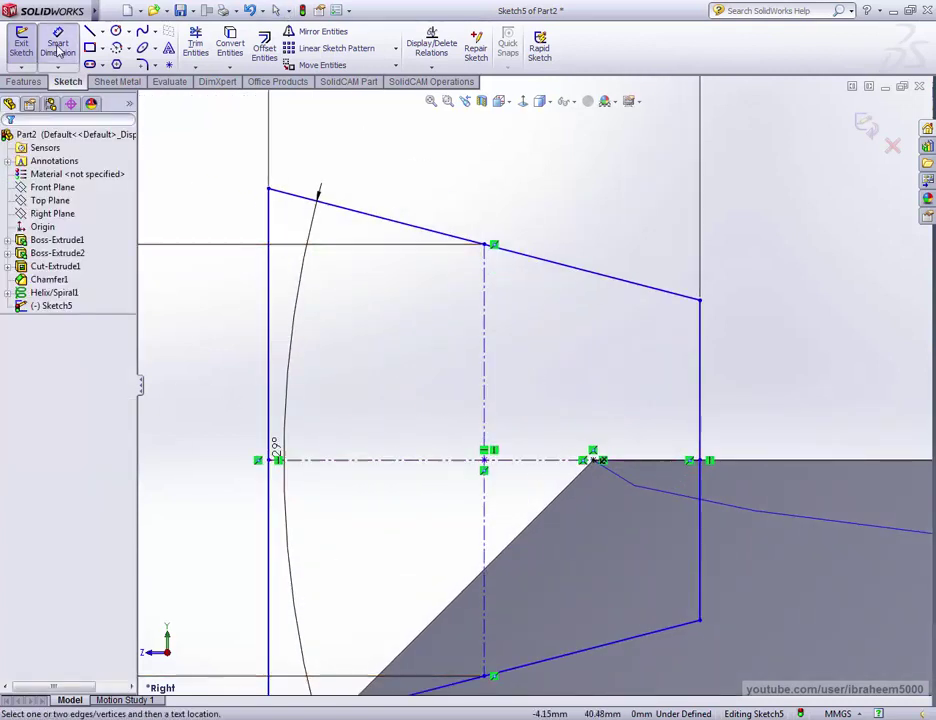
left_click(593, 462)
left_click(272, 378)
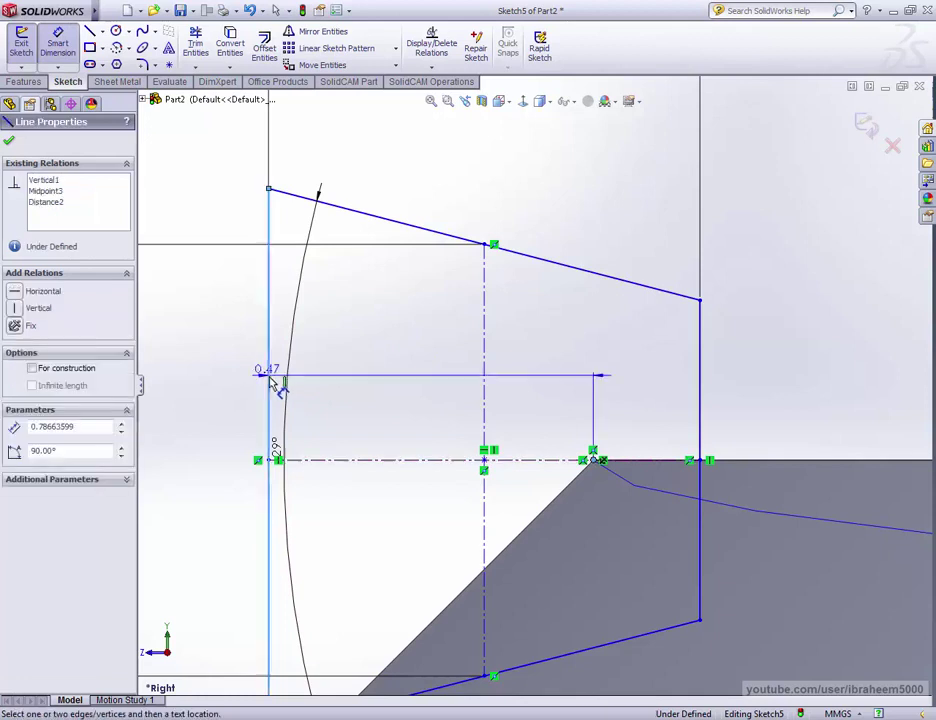
scroll(376, 387, "up", 2)
scroll(430, 310, "up", 1)
left_click(477, 238)
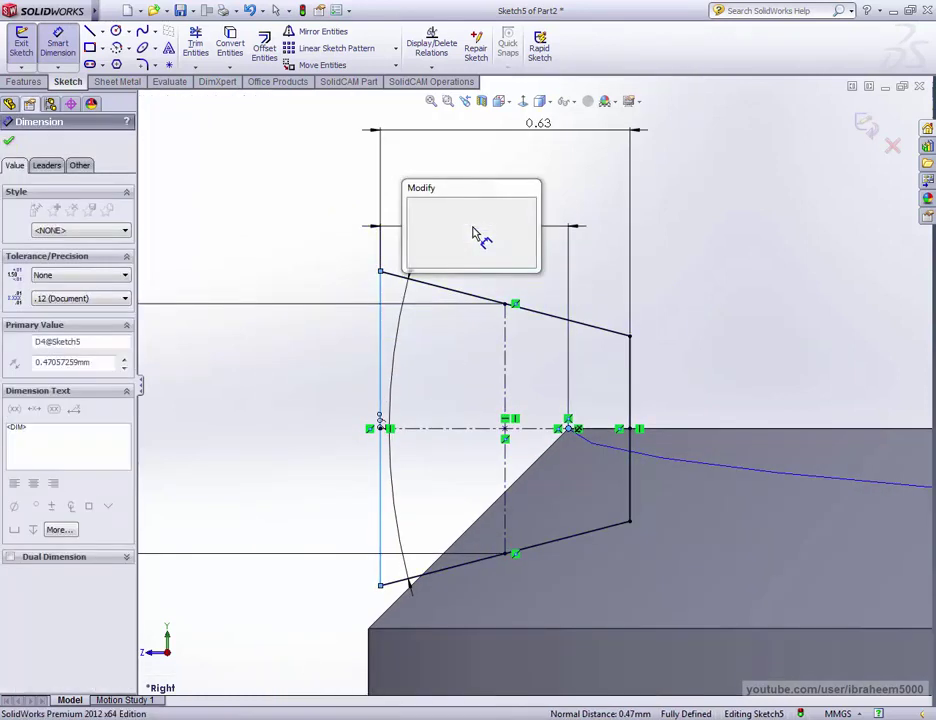
type("0.5")
key("Return")
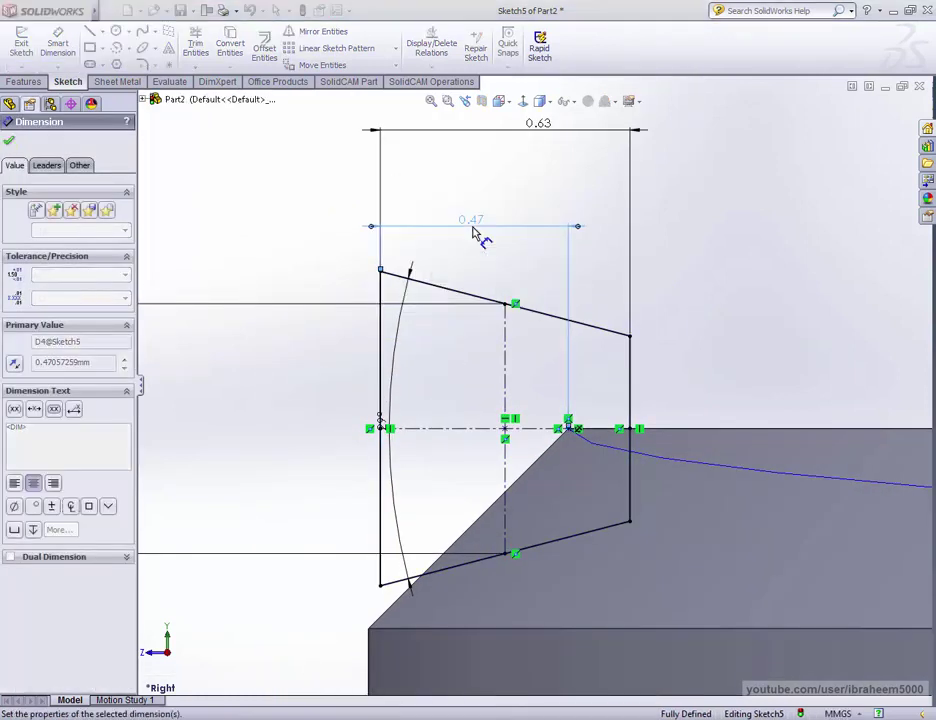
scroll(476, 452, "up", 1)
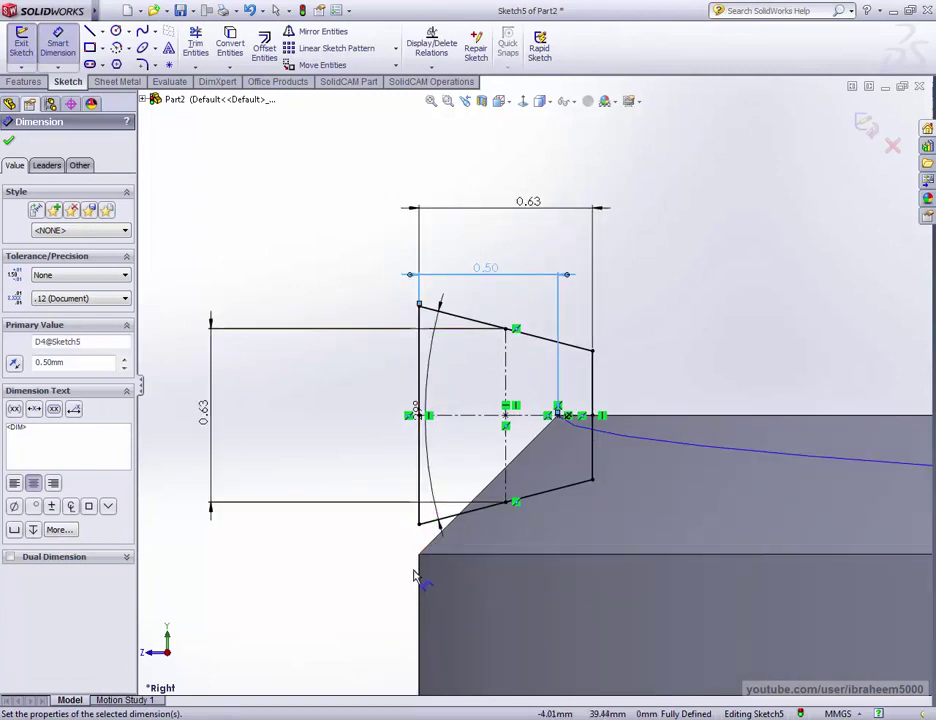
scroll(489, 539, "up", 1)
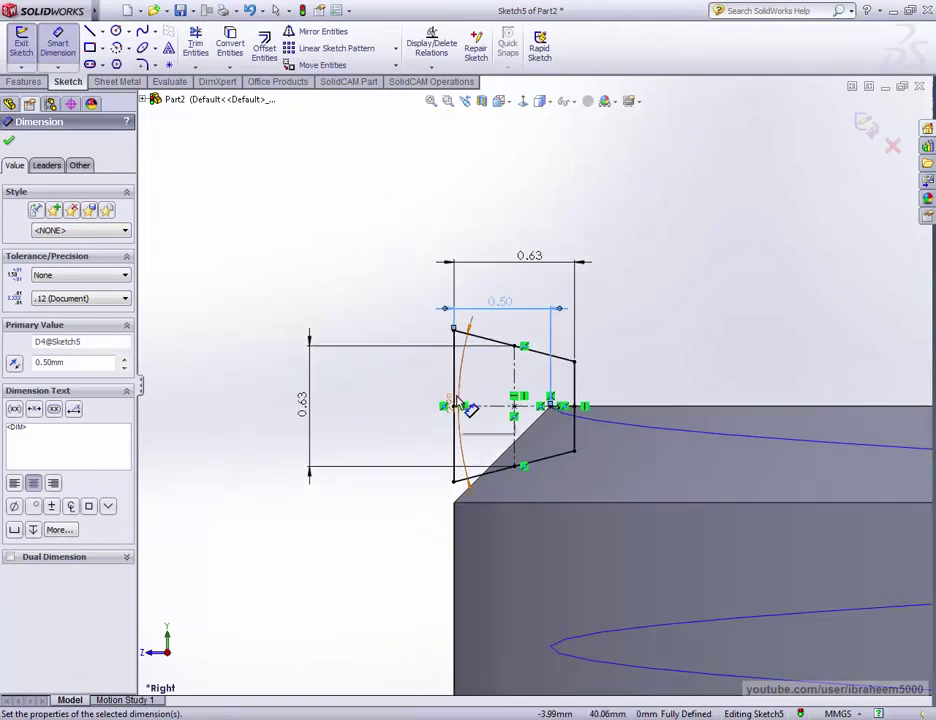
- Exit Sketch5 and orbit to see the shank top and helix
left_click(866, 130)
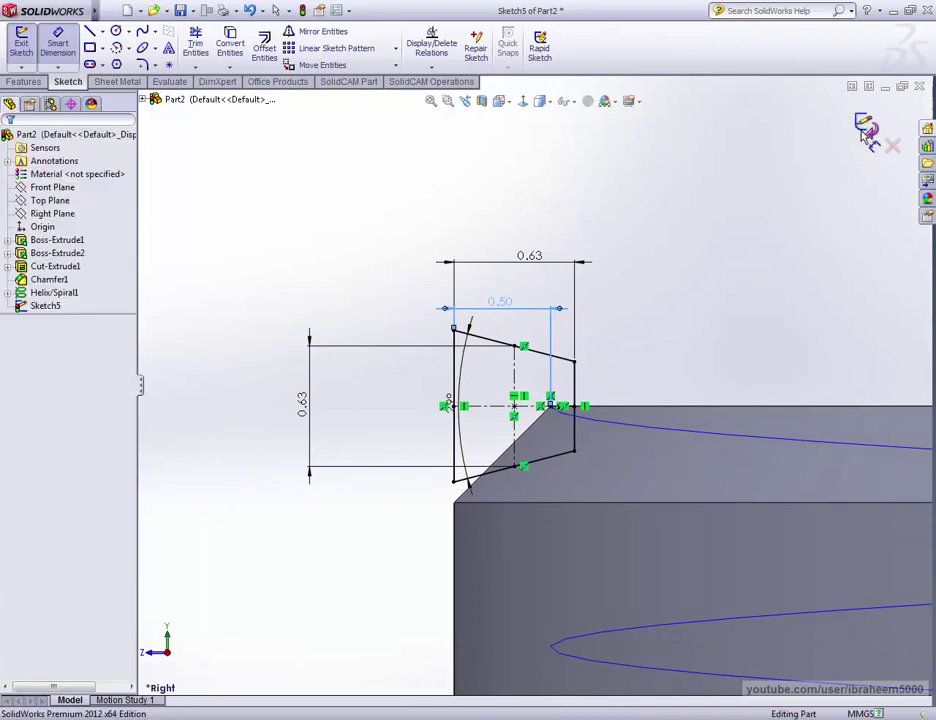
scroll(748, 259, "up", 1)
scroll(579, 171, "up", 2)
scroll(686, 345, "up", 1)
mouse_move(686, 345)
middle_mouse_down()
mouse_move(666, 376)
mouse_move(594, 315)
middle_mouse_up()
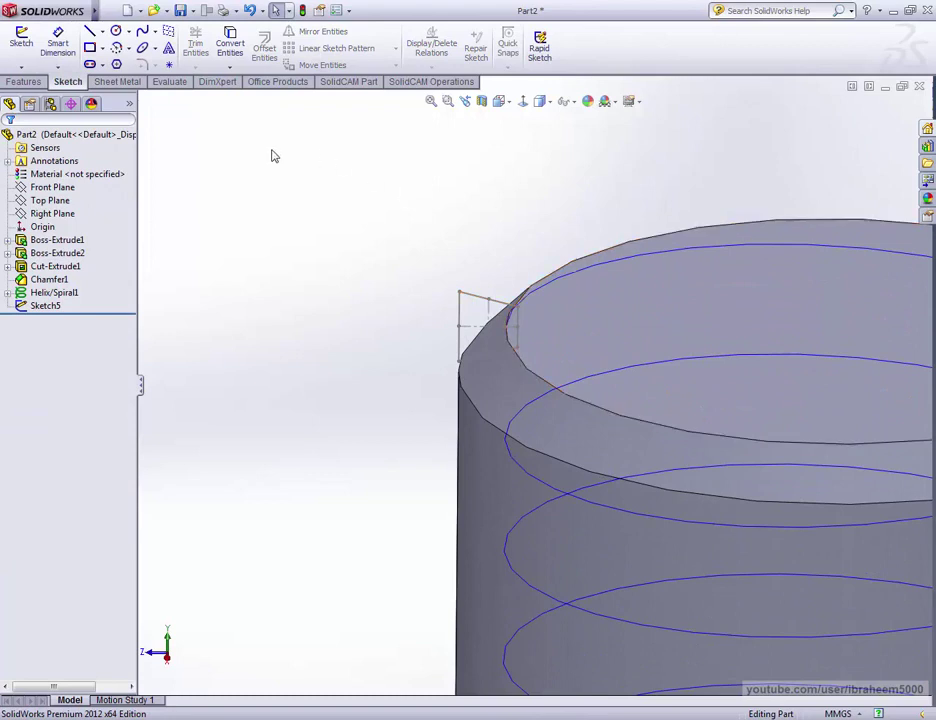
- Create a swept cut with Sketch5 as profile and Helix/Spiral1 as path
left_click(27, 82)
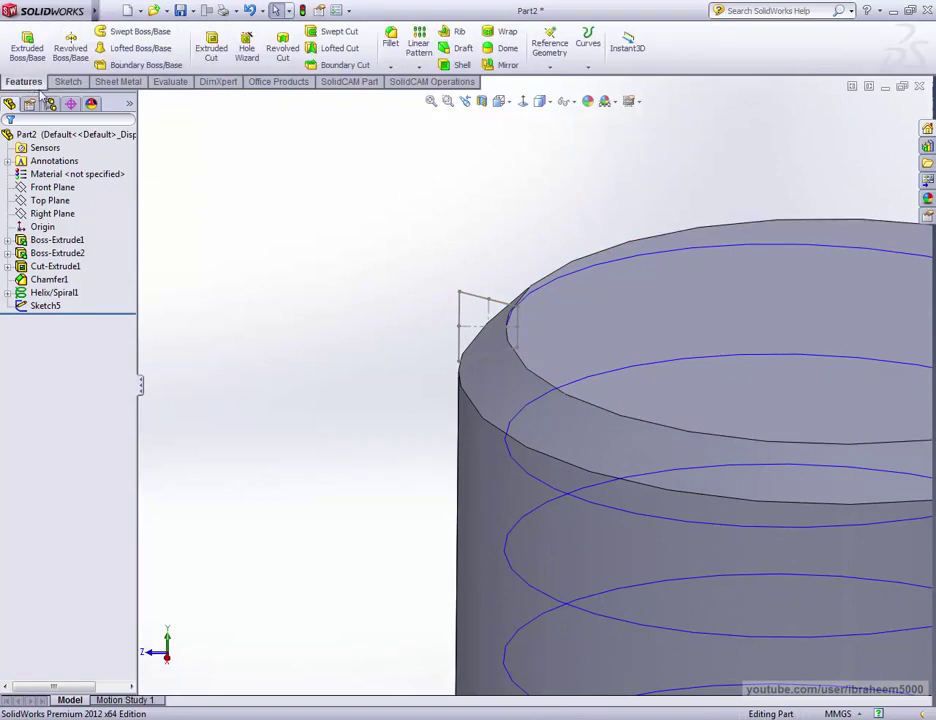
left_click(333, 33)
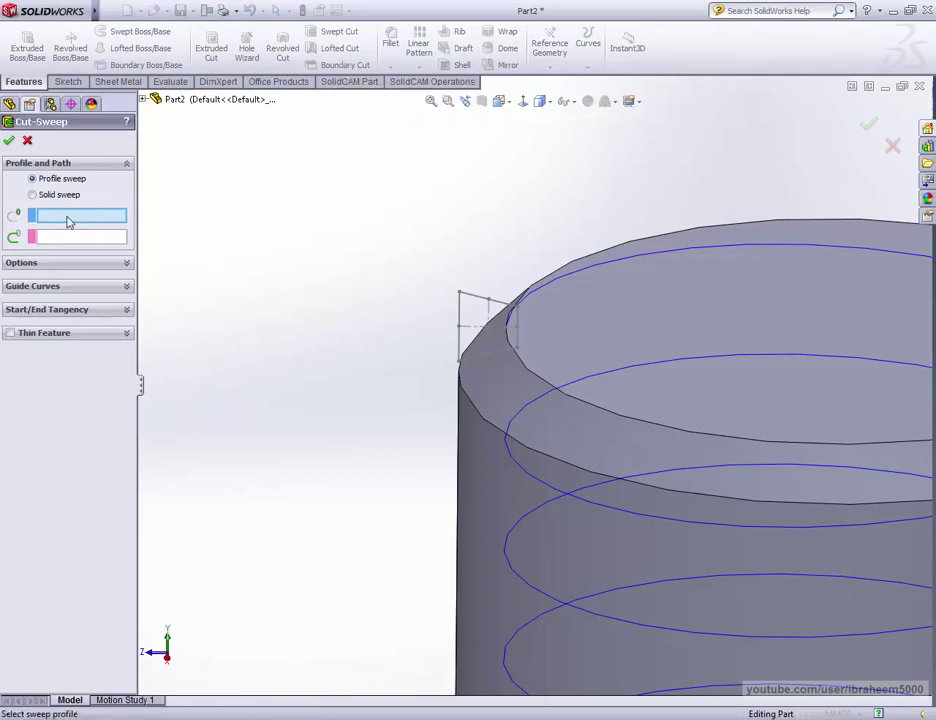
left_click(469, 298)
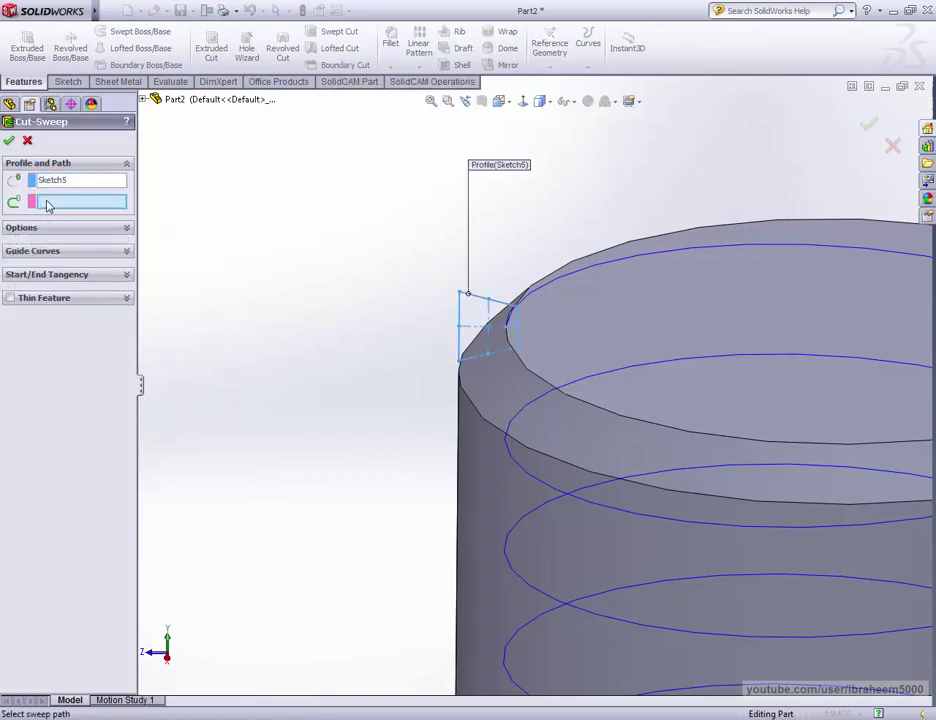
left_click(605, 263)
scroll(710, 324, "up", 3)
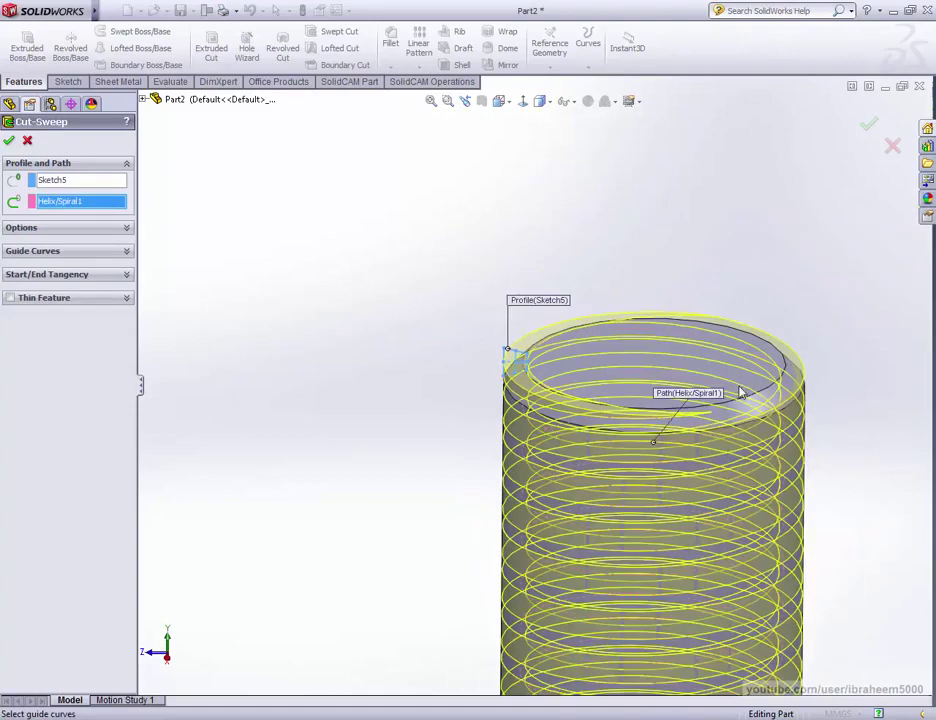
scroll(654, 440, "up", 3)
scroll(577, 503, "down", 2)
scroll(578, 555, "down", 2)
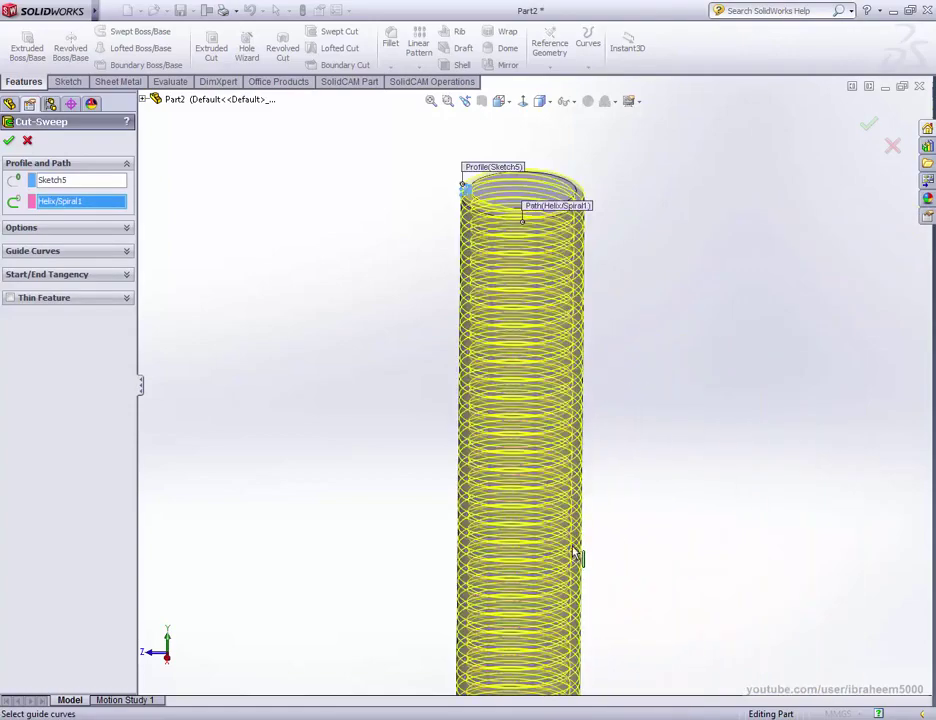
middle_click_drag(795, 224, 717, 330)
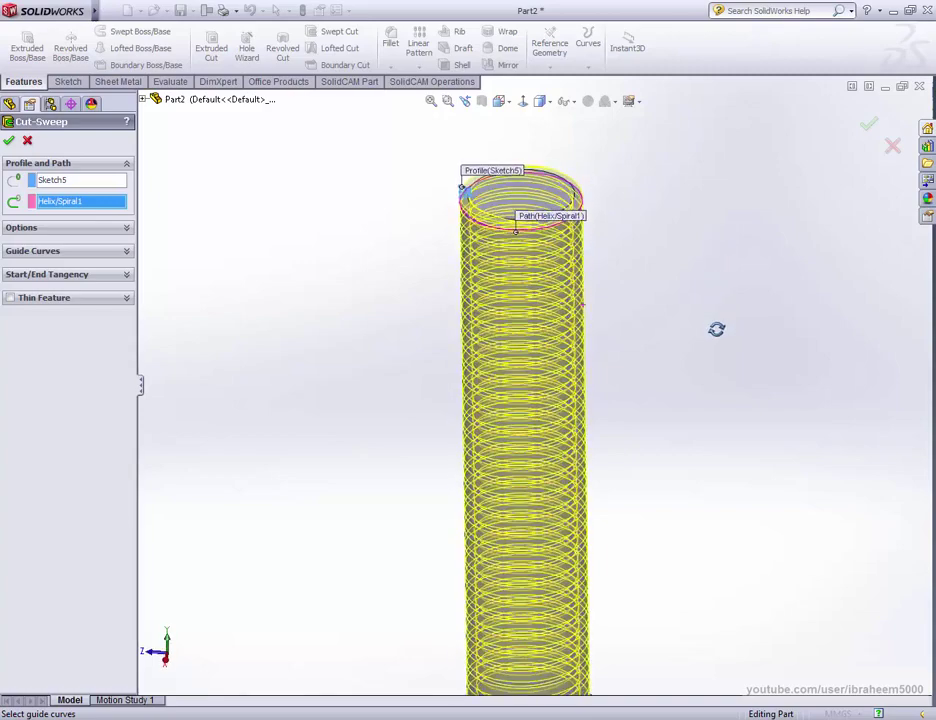
key("Return")
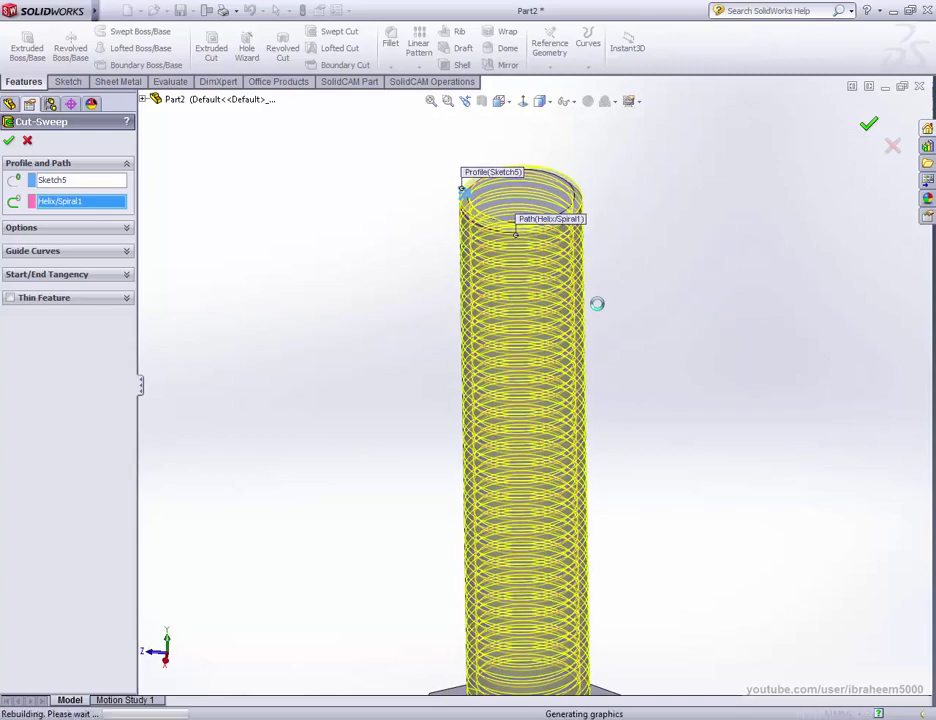
- Orbit to inspect the cut threads, then set the bolt to the Isometric view
scroll(644, 422, "up", 4)
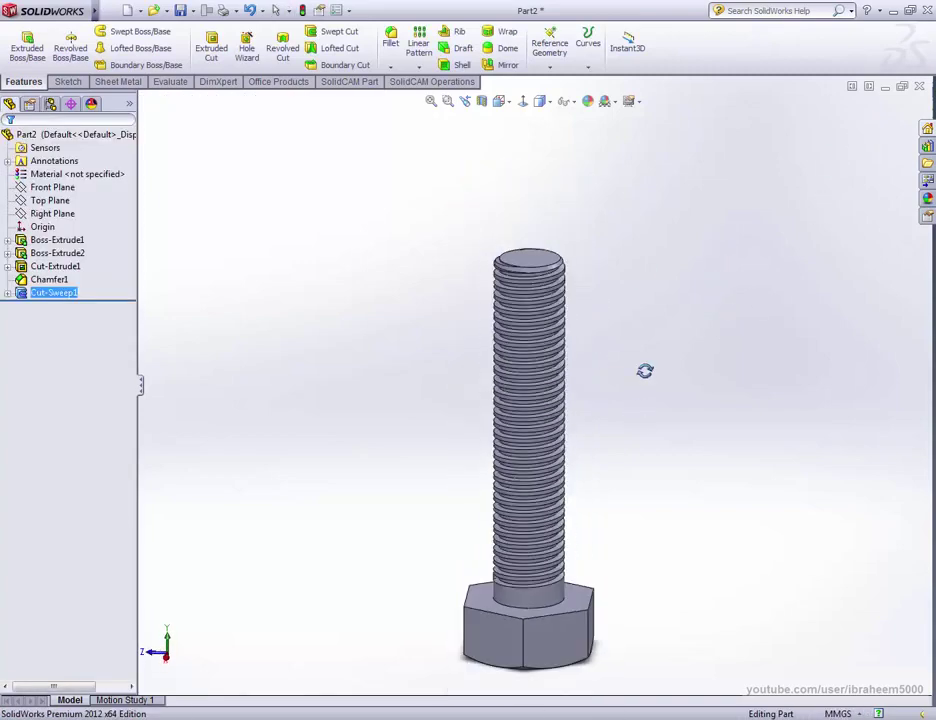
mouse_move(645, 372)
middle_mouse_down()
mouse_move(641, 261)
mouse_move(639, 386)
mouse_move(668, 395)
mouse_move(705, 385)
middle_mouse_up()
left_click(501, 108)
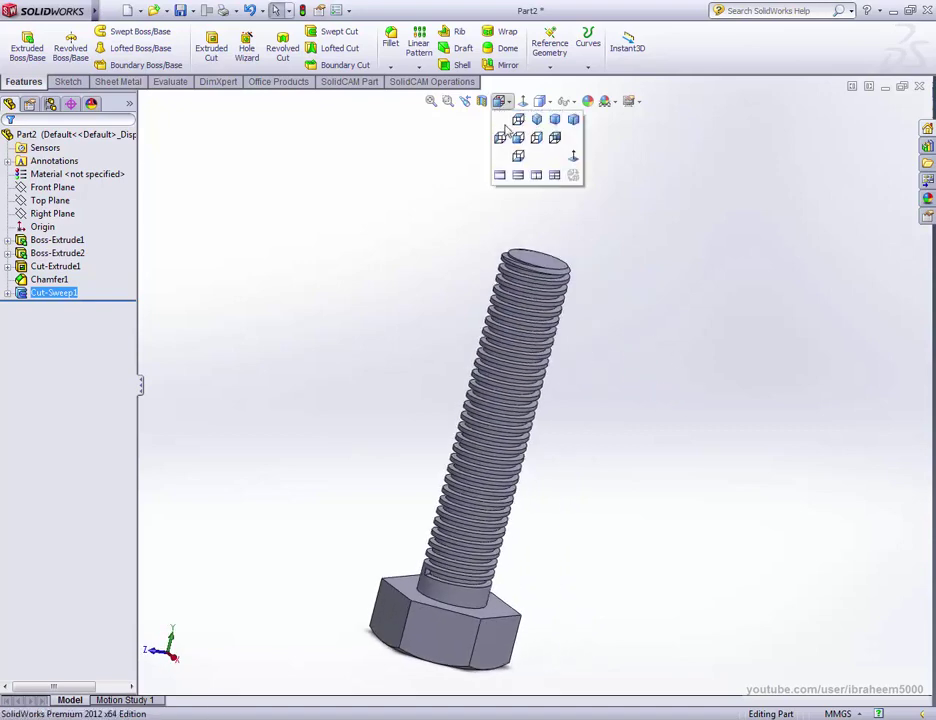
left_click(537, 121)
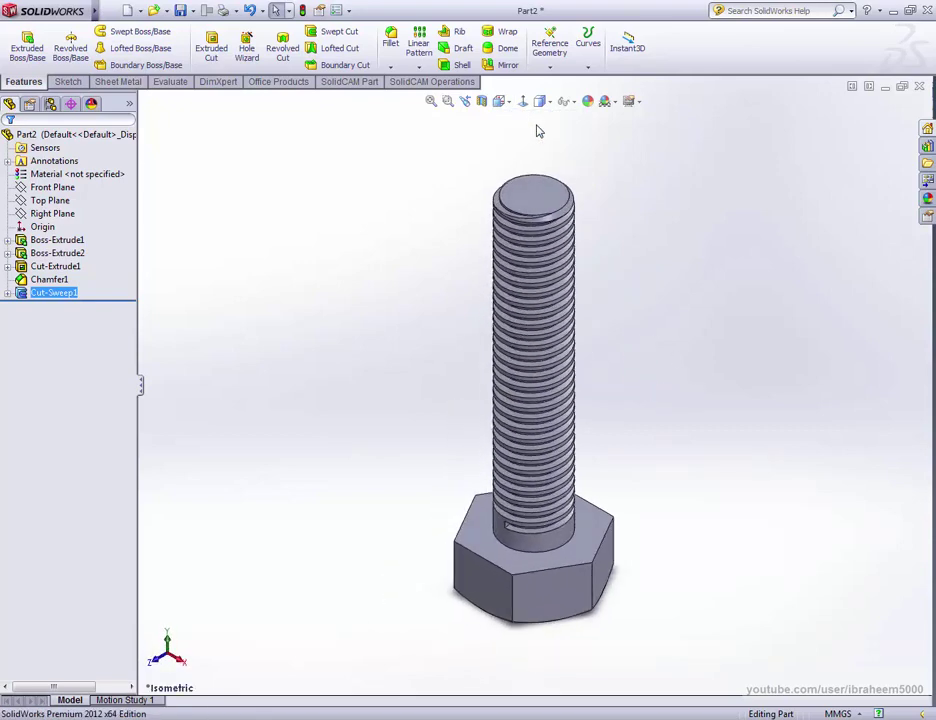
mouse_move(652, 560)
middle_mouse_down()
mouse_move(658, 198)
mouse_move(655, 408)
mouse_move(585, 501)
mouse_move(445, 543)
middle_mouse_up()
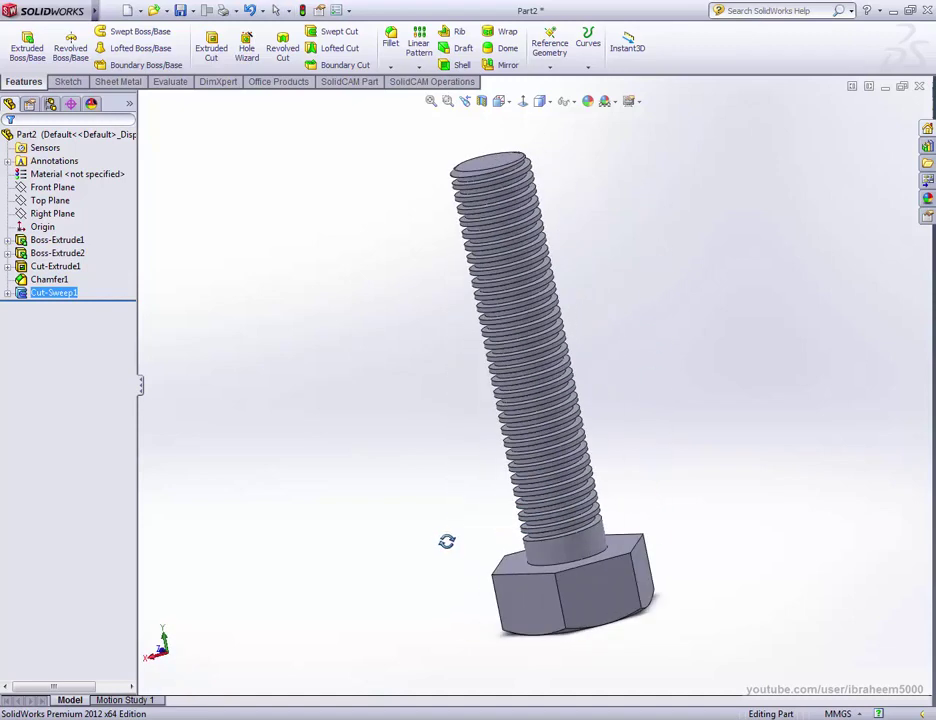
left_click(510, 102)
left_click(535, 120)
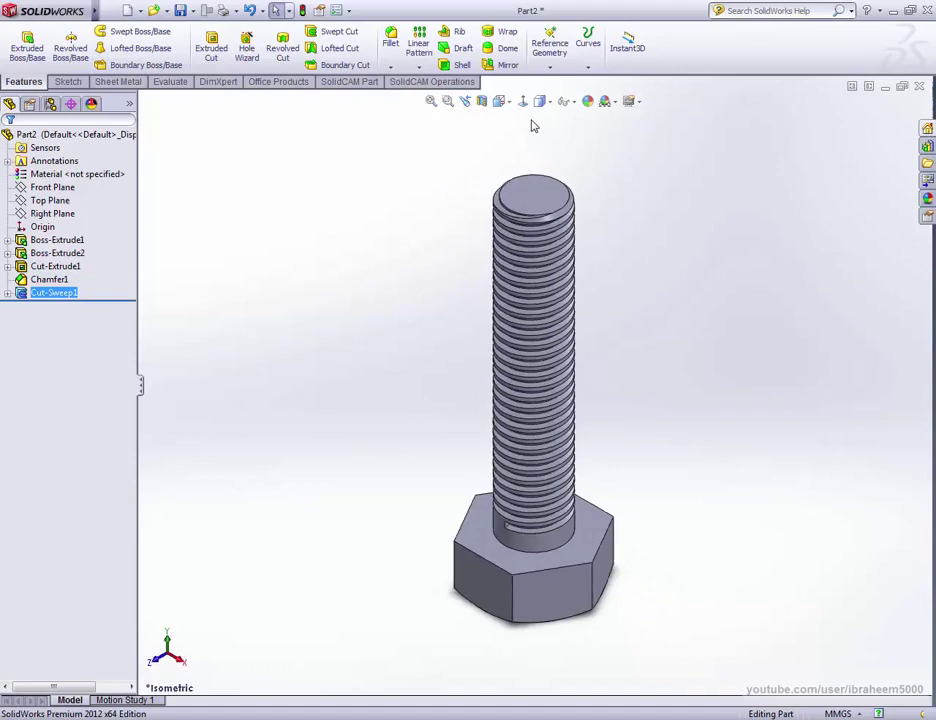